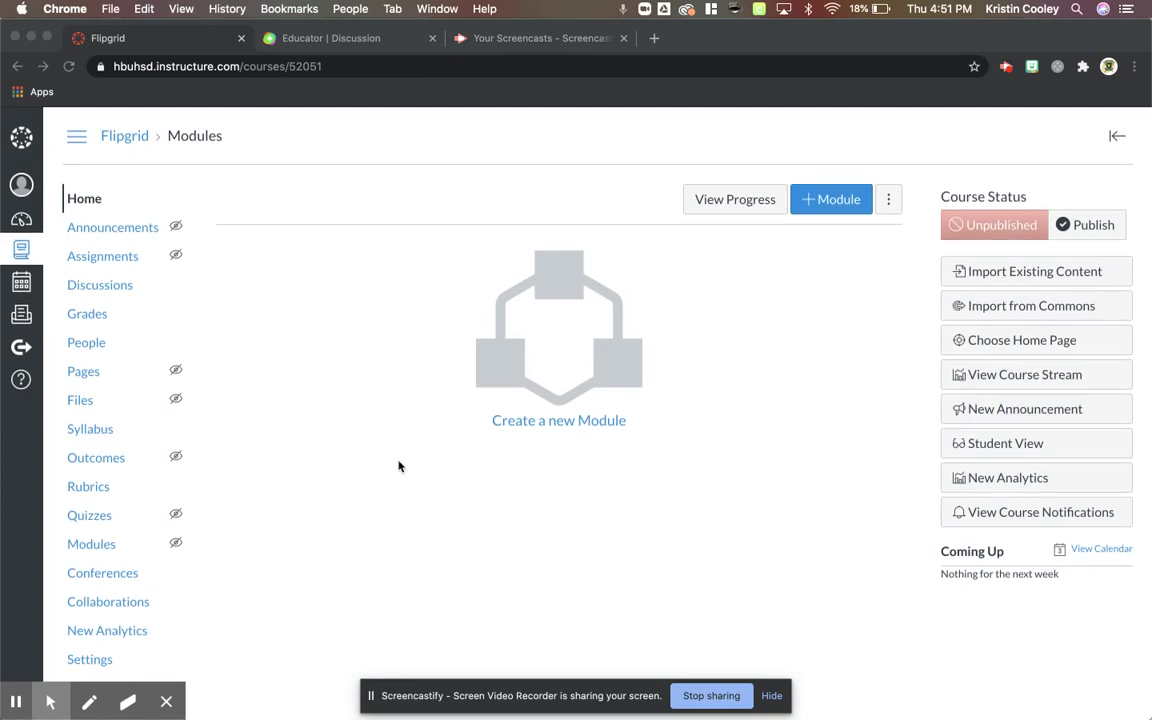
- Switch to the Flipgrid 'Educator | Discussion' tab that lists the six existing topics
{"action": "left_click", "coordinate": [296, 36]}
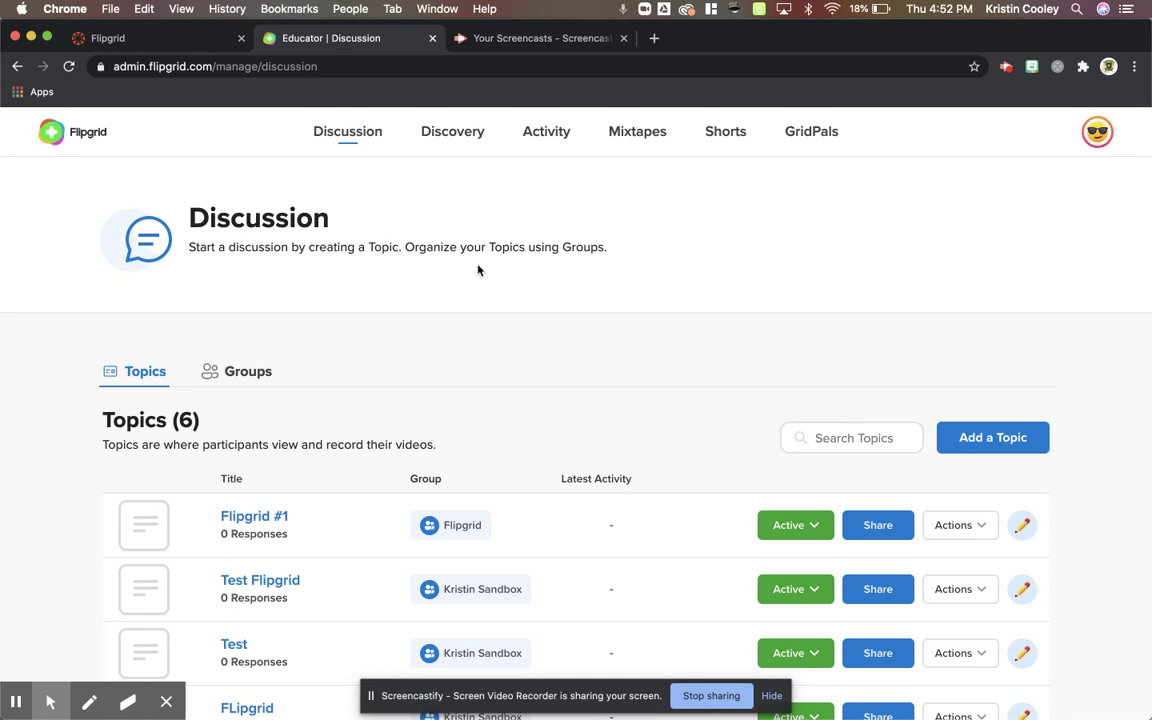
- In course Settings > Apps, filter by 'flip' and start adding the Flipgrid app
{"action": "left_click", "coordinate": [156, 44]}
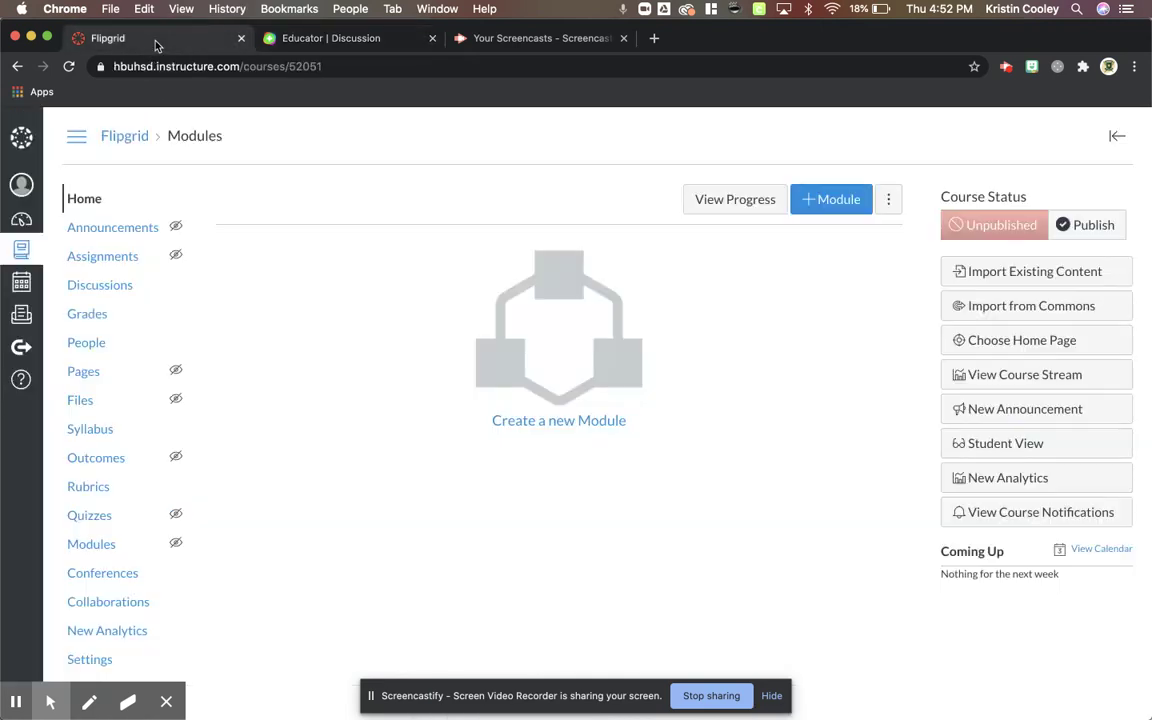
{"action": "left_click", "coordinate": [84, 661]}
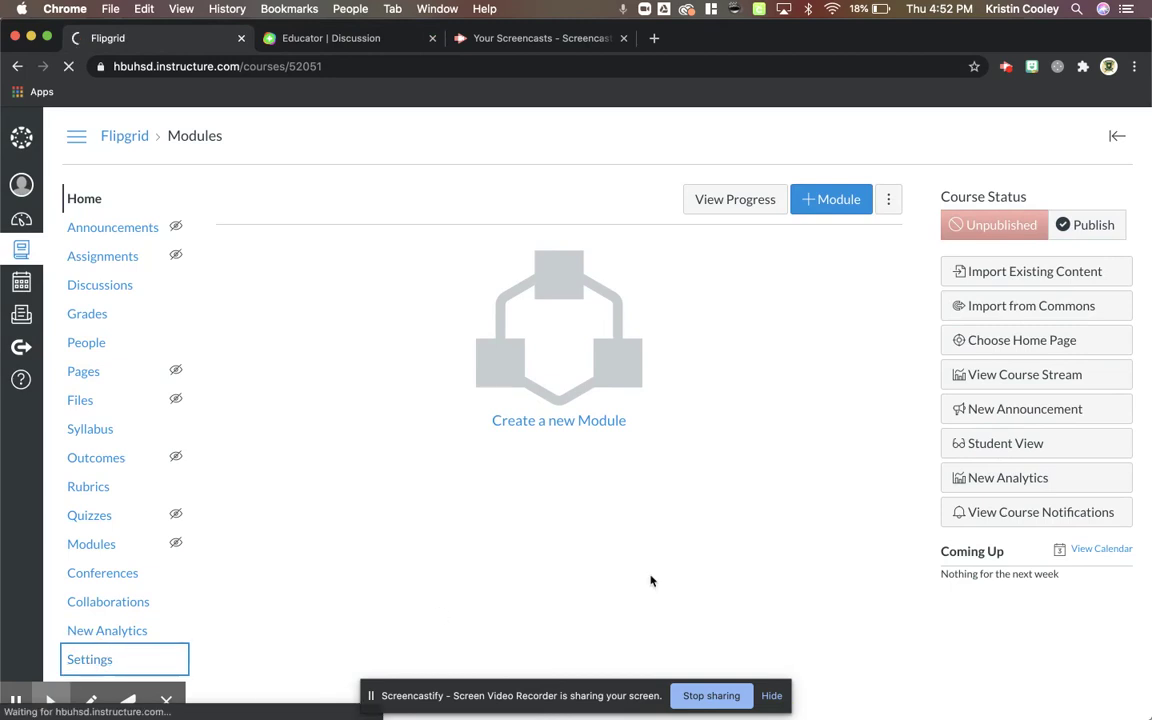
{"action": "left_click", "coordinate": [486, 199]}
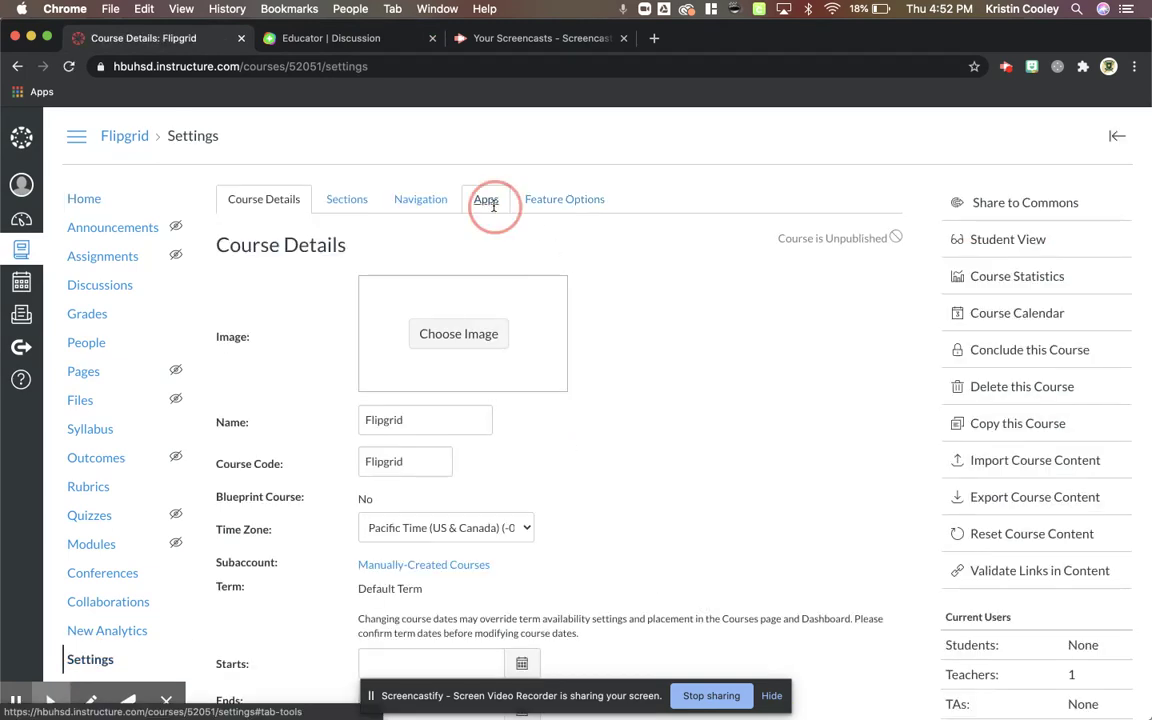
{"action": "left_click", "coordinate": [666, 372]}
{"action": "type", "text": "flip"}
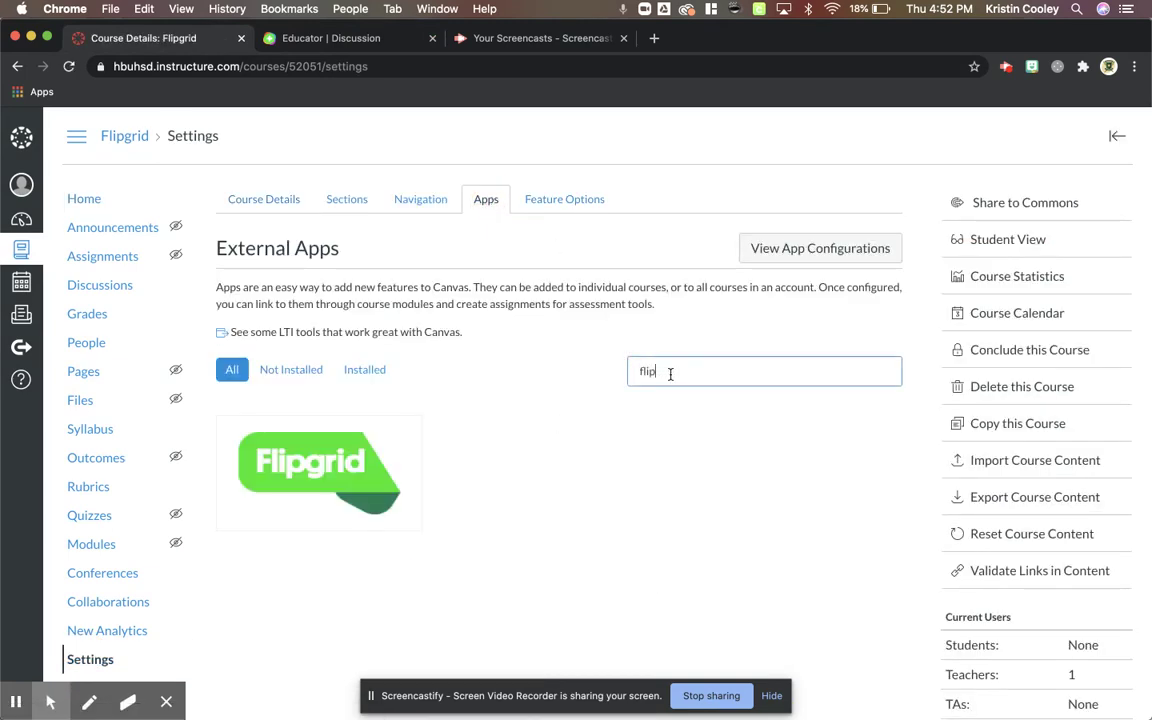
{"action": "left_click", "coordinate": [296, 460]}
{"action": "left_click", "coordinate": [309, 474]}
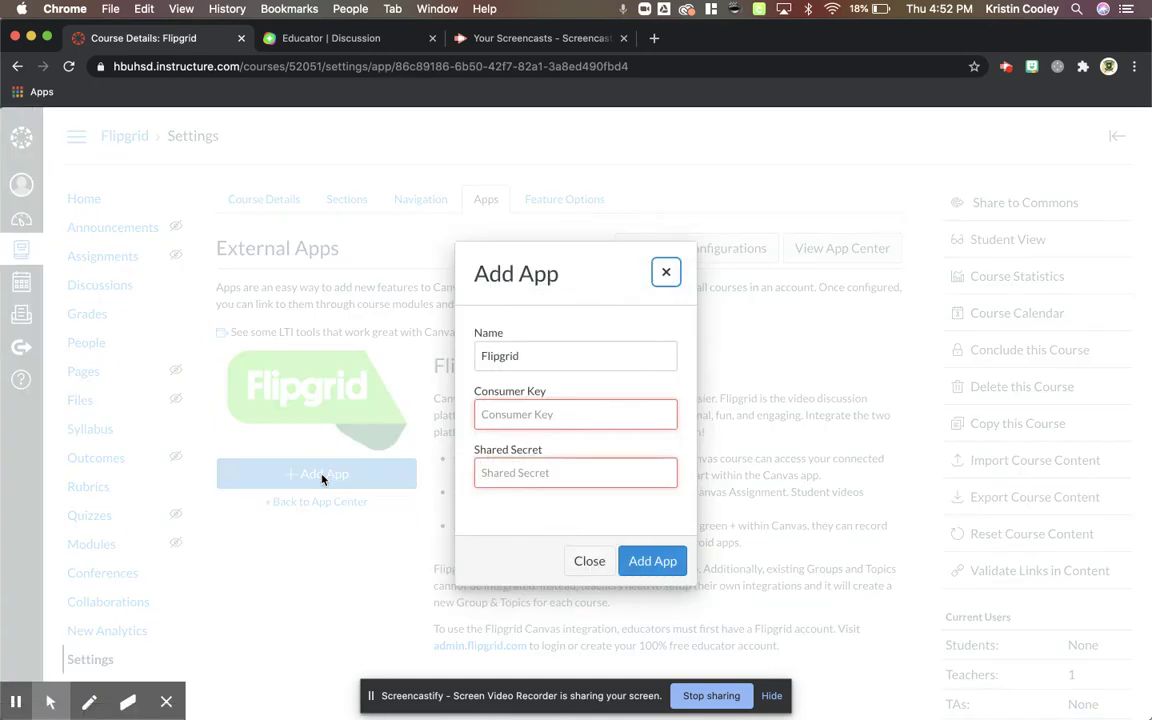
{"action": "left_click", "coordinate": [506, 418]}
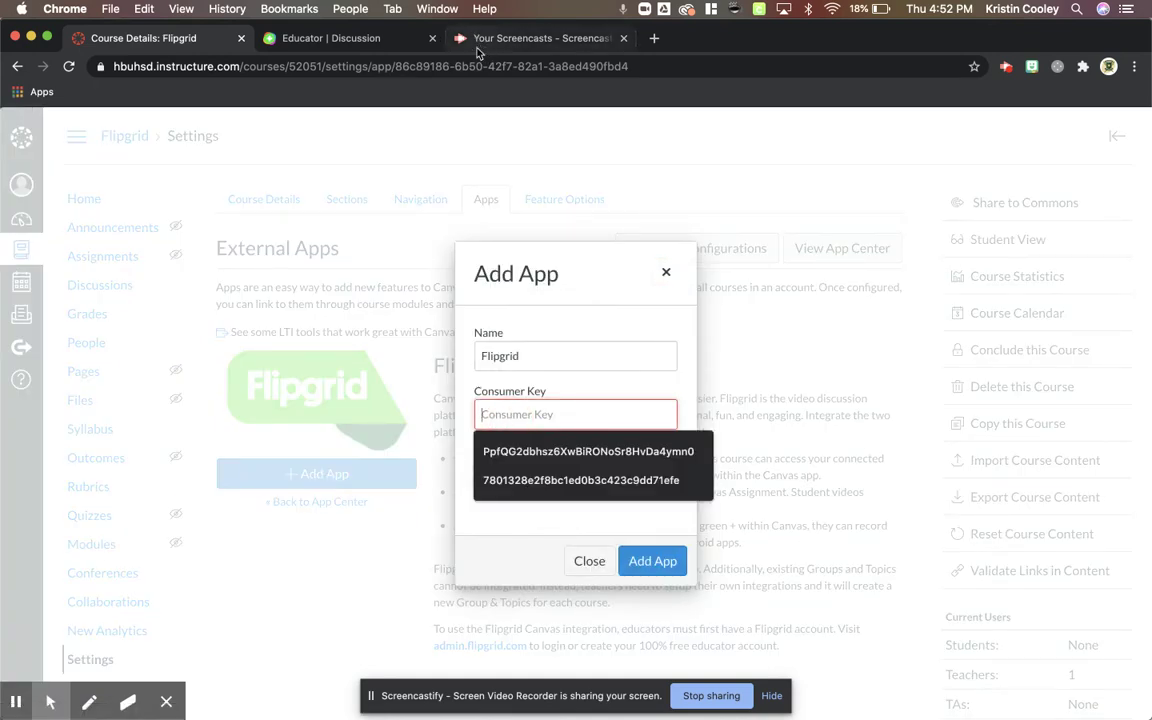
- Copy the Consumer Key from Flipgrid's Integrations page into Canvas's Add App form
{"action": "left_click", "coordinate": [415, 39]}
{"action": "scroll", "coordinate": [485, 449], "scroll_direction": "down", "scroll_amount": 1}
{"action": "scroll", "coordinate": [483, 452], "scroll_direction": "up", "scroll_amount": 1}
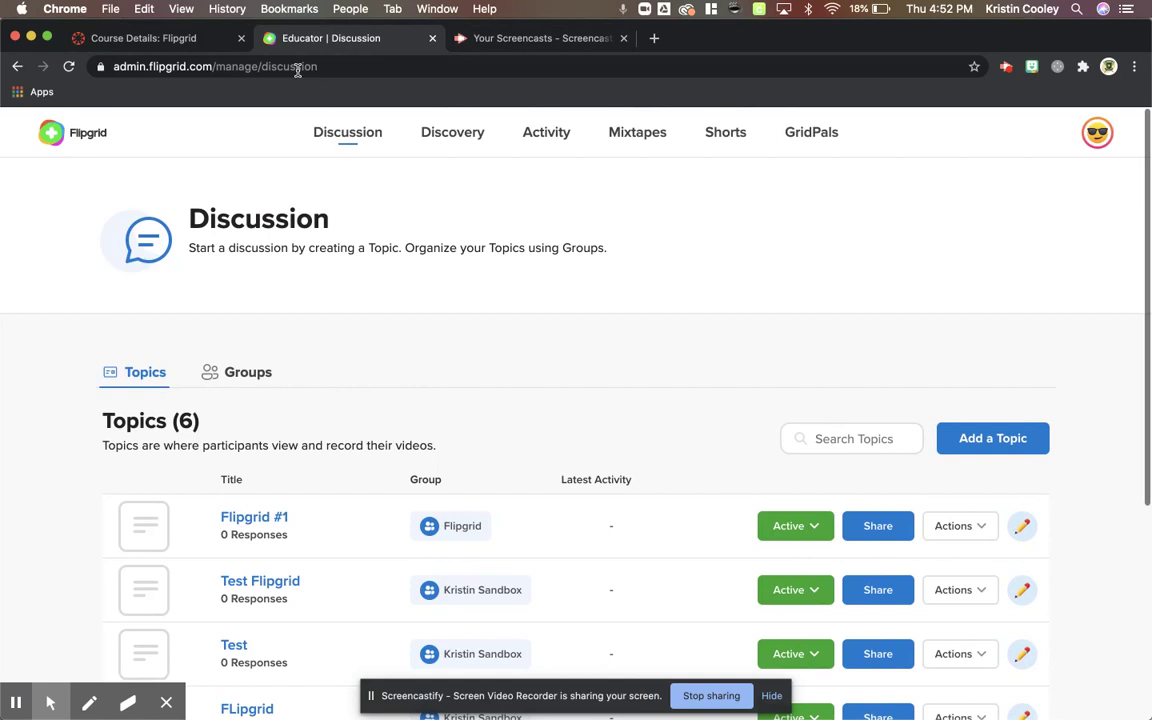
{"action": "left_click", "coordinate": [1097, 135]}
{"action": "left_click", "coordinate": [1020, 196]}
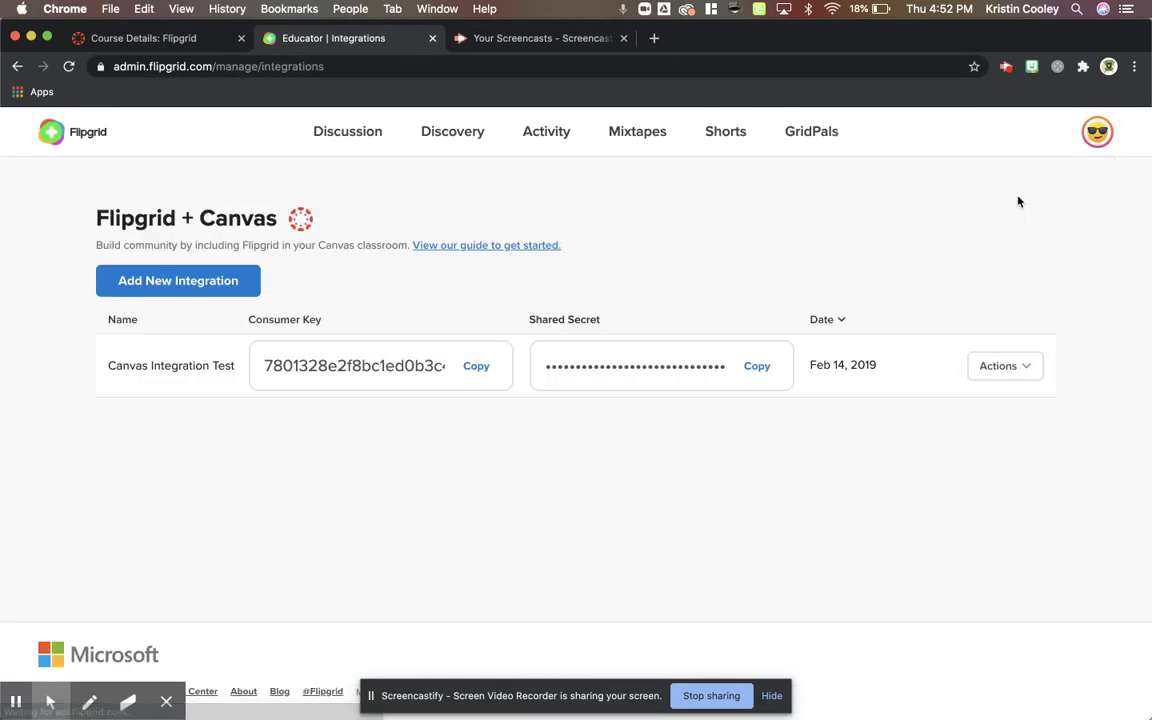
{"action": "left_click", "coordinate": [480, 366]}
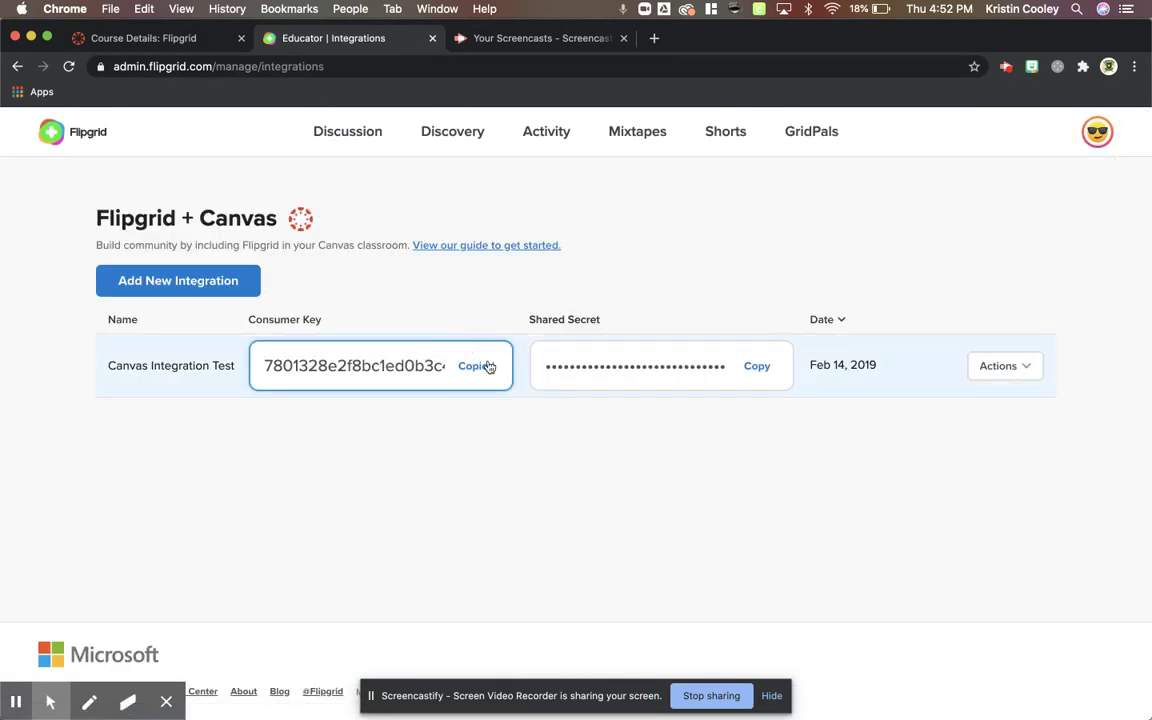
{"action": "left_click", "coordinate": [172, 38]}
{"action": "key", "text": "super+v"}
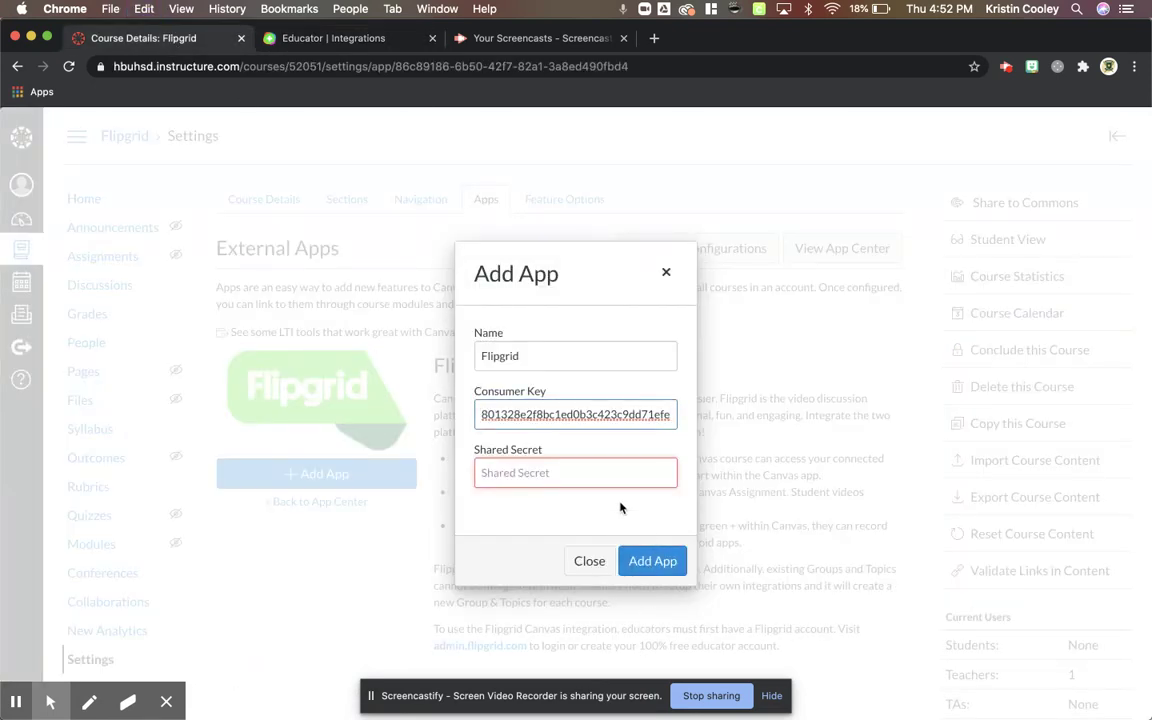
- Paste the integration's Shared Secret into the form and add the Flipgrid app
{"action": "left_click", "coordinate": [570, 472]}
{"action": "left_click", "coordinate": [333, 38]}
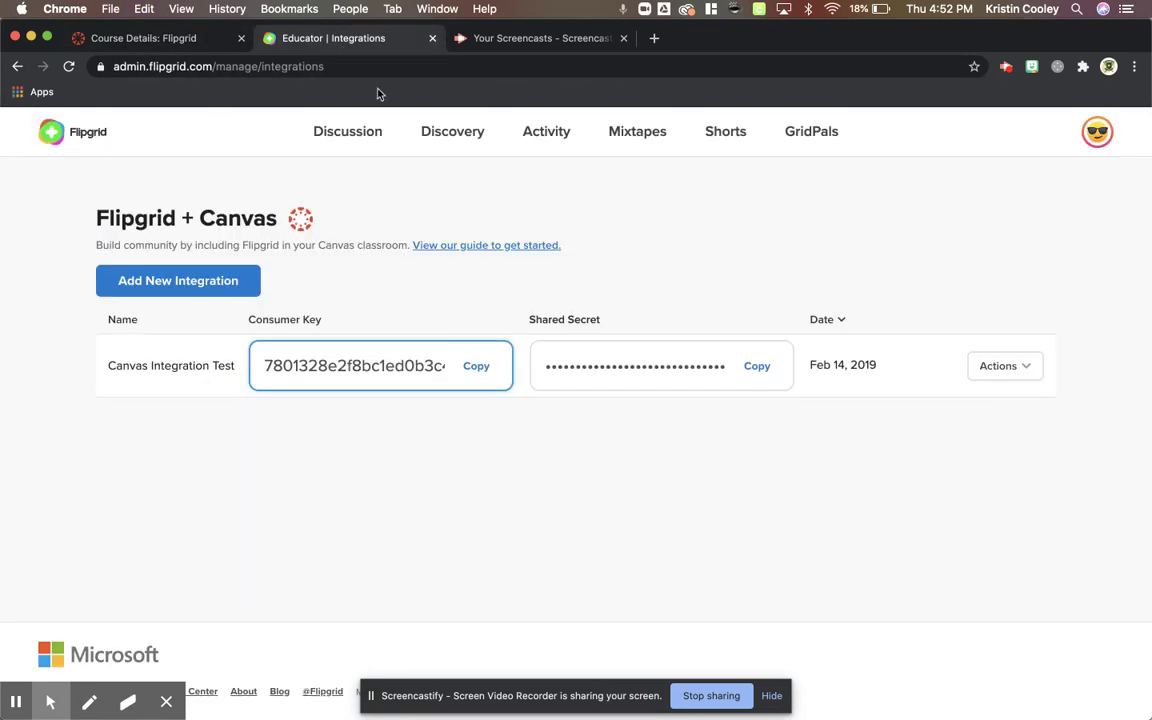
{"action": "left_click", "coordinate": [757, 367]}
{"action": "left_click", "coordinate": [141, 40]}
{"action": "key", "text": "super+v"}
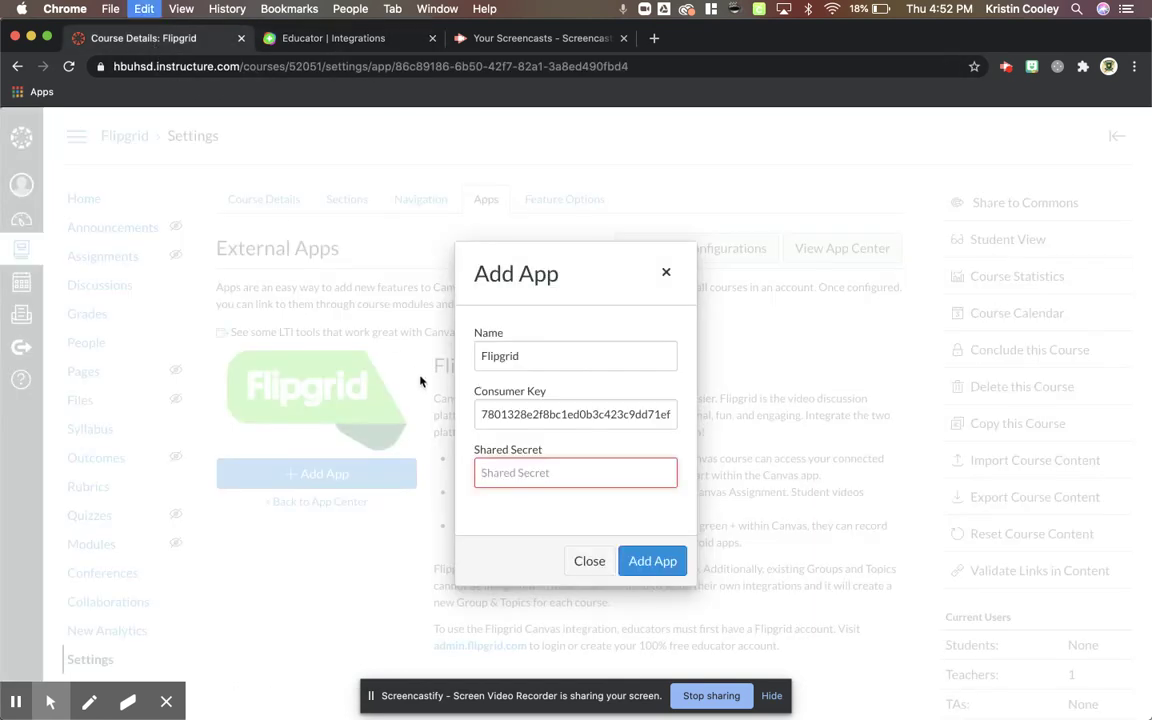
{"action": "left_click", "coordinate": [652, 561]}
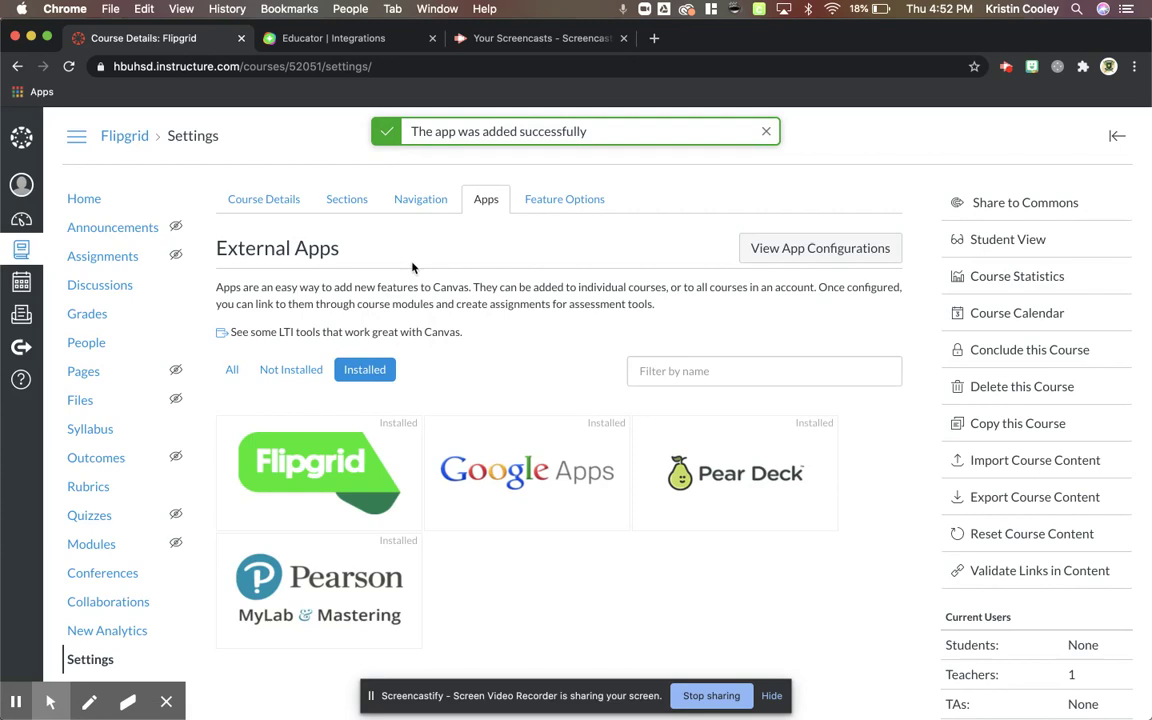
- Refresh the course Navigation settings to find Flipgrid among the hidden items
{"action": "left_click", "coordinate": [413, 201]}
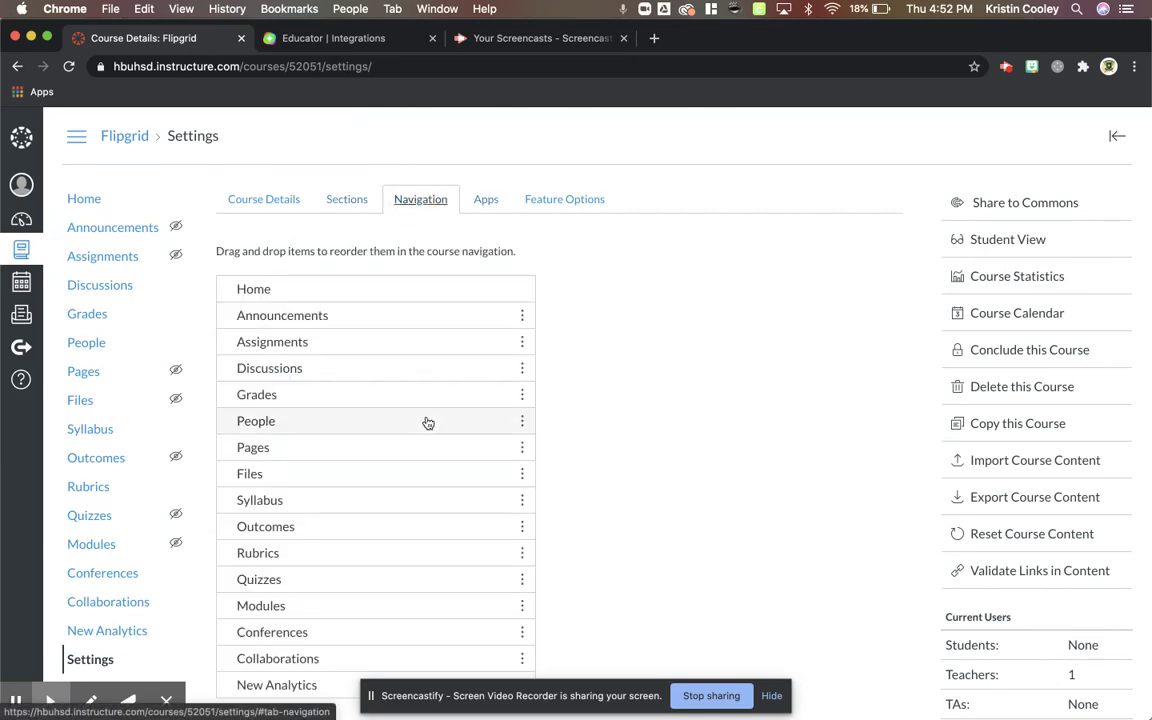
{"action": "scroll", "coordinate": [428, 423], "scroll_direction": "down", "scroll_amount": 5}
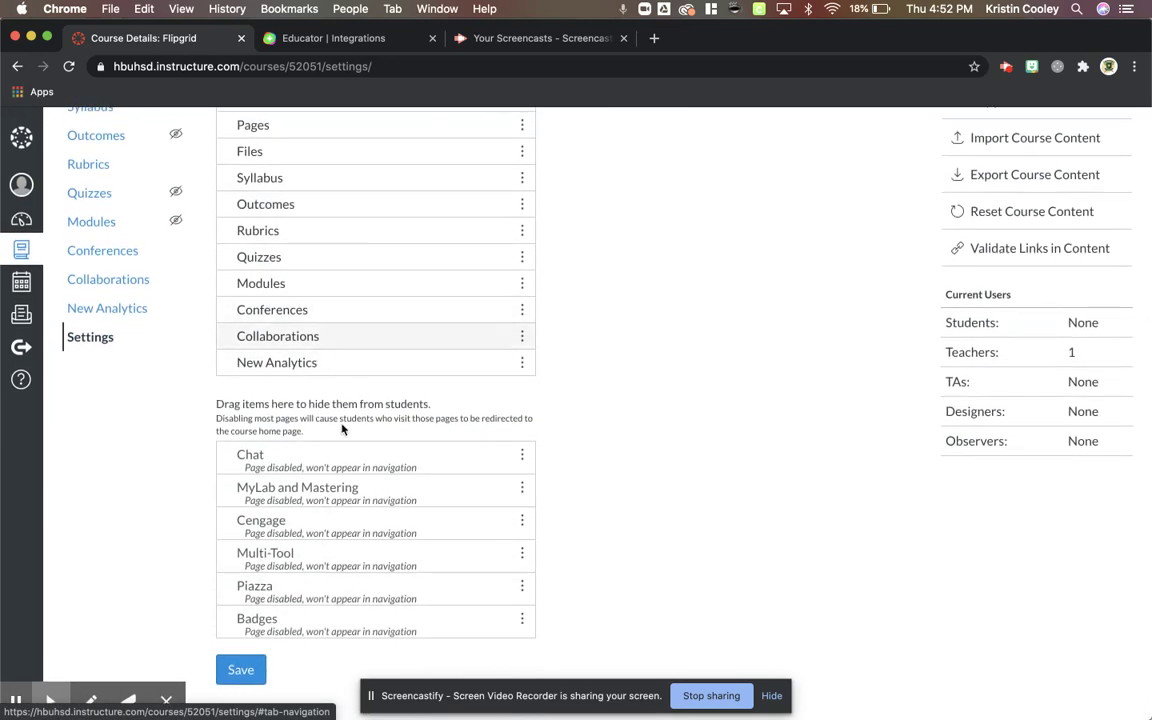
{"action": "left_click", "coordinate": [66, 67]}
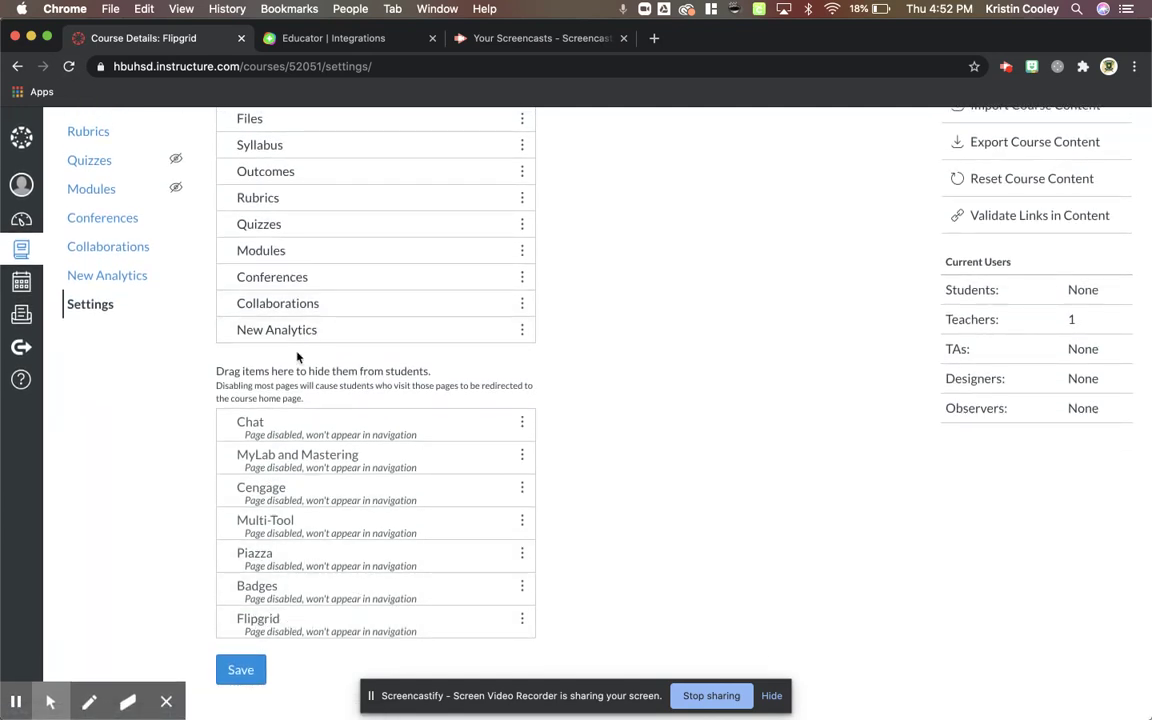
{"action": "scroll", "coordinate": [122, 404], "scroll_direction": "up", "scroll_amount": 5}
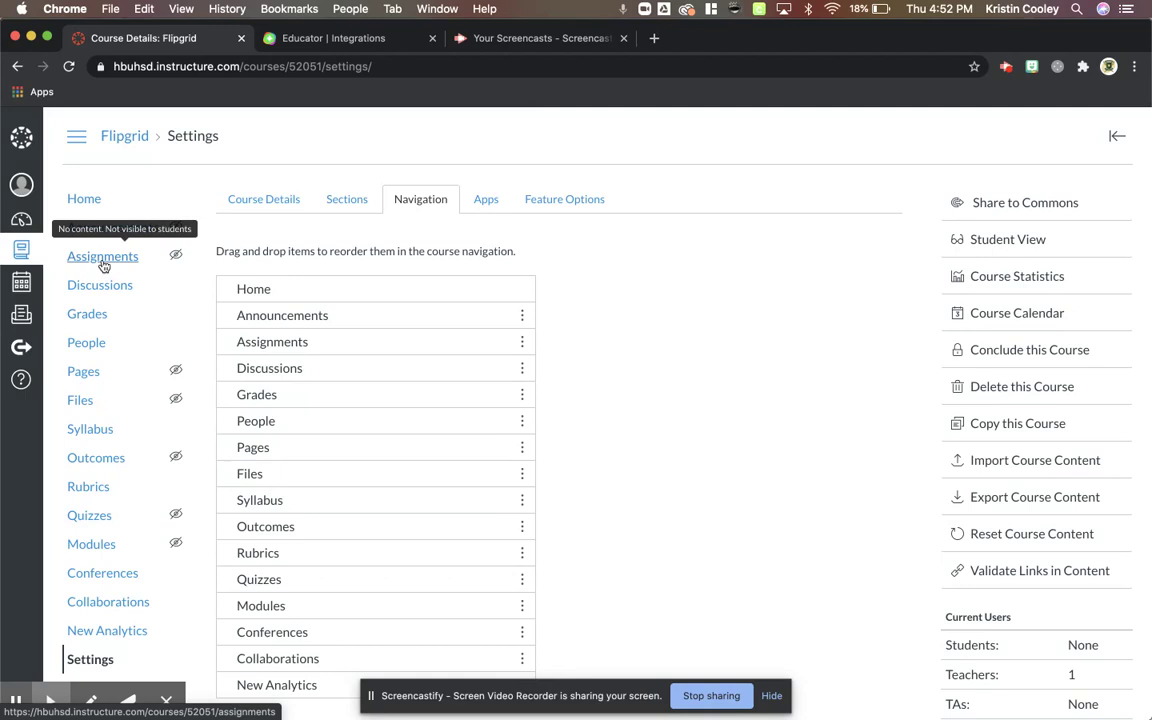
- From Assignments, add an assignment titled 'Flipgrid #1' described as 'Do the thing.'
{"action": "left_click", "coordinate": [103, 262]}
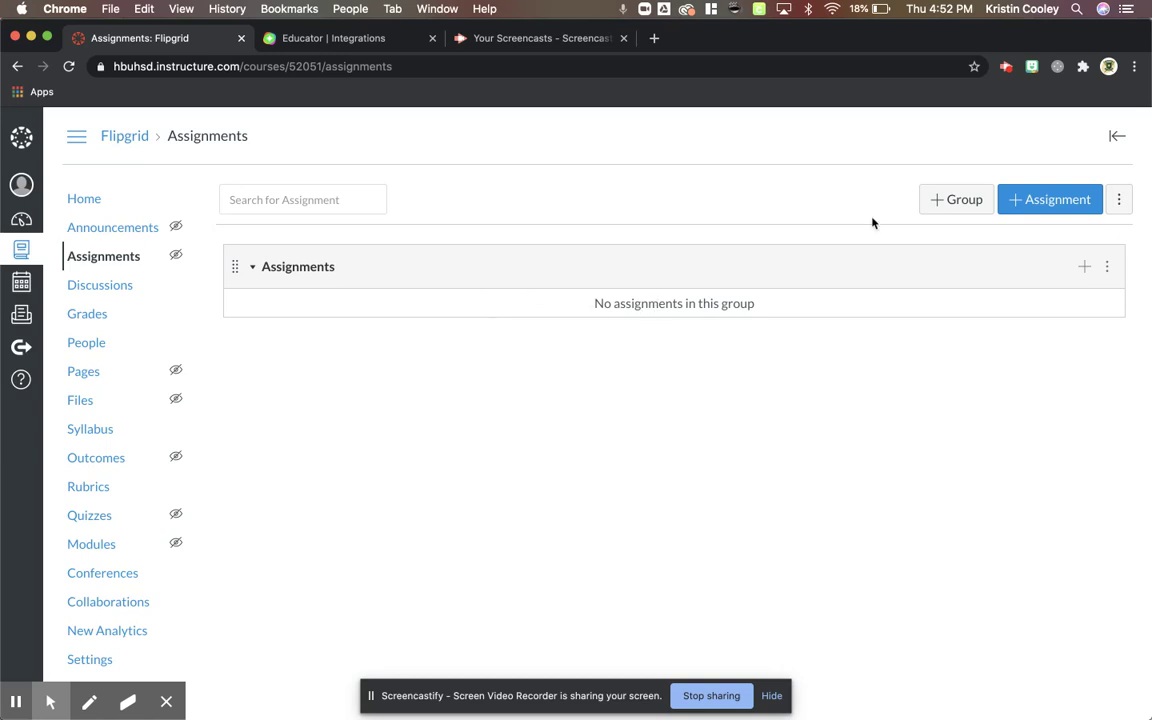
{"action": "left_click", "coordinate": [1004, 211]}
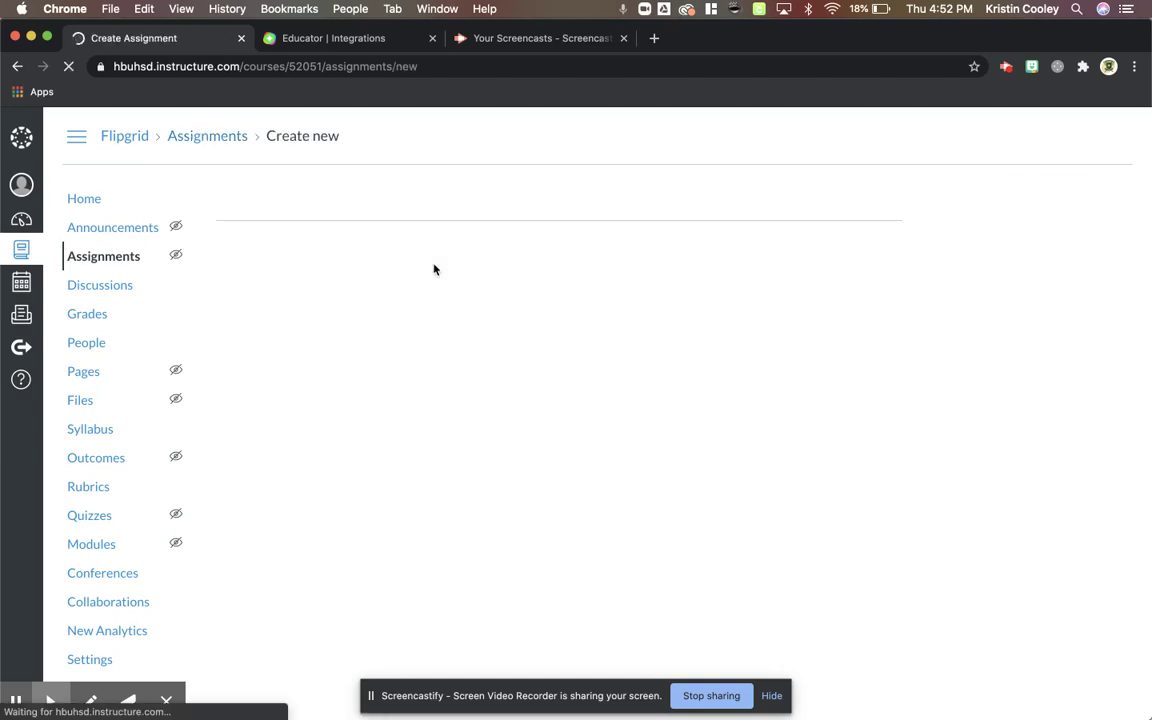
{"action": "left_click", "coordinate": [314, 252]}
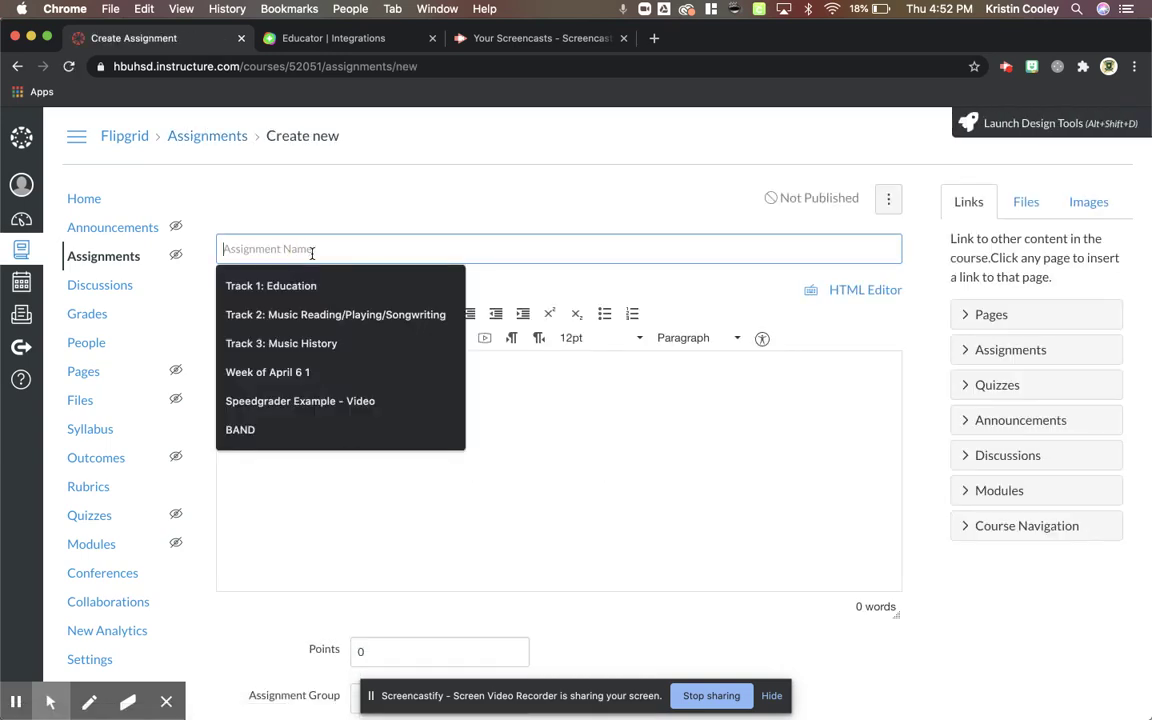
{"action": "type", "text": "Flipgrid "}
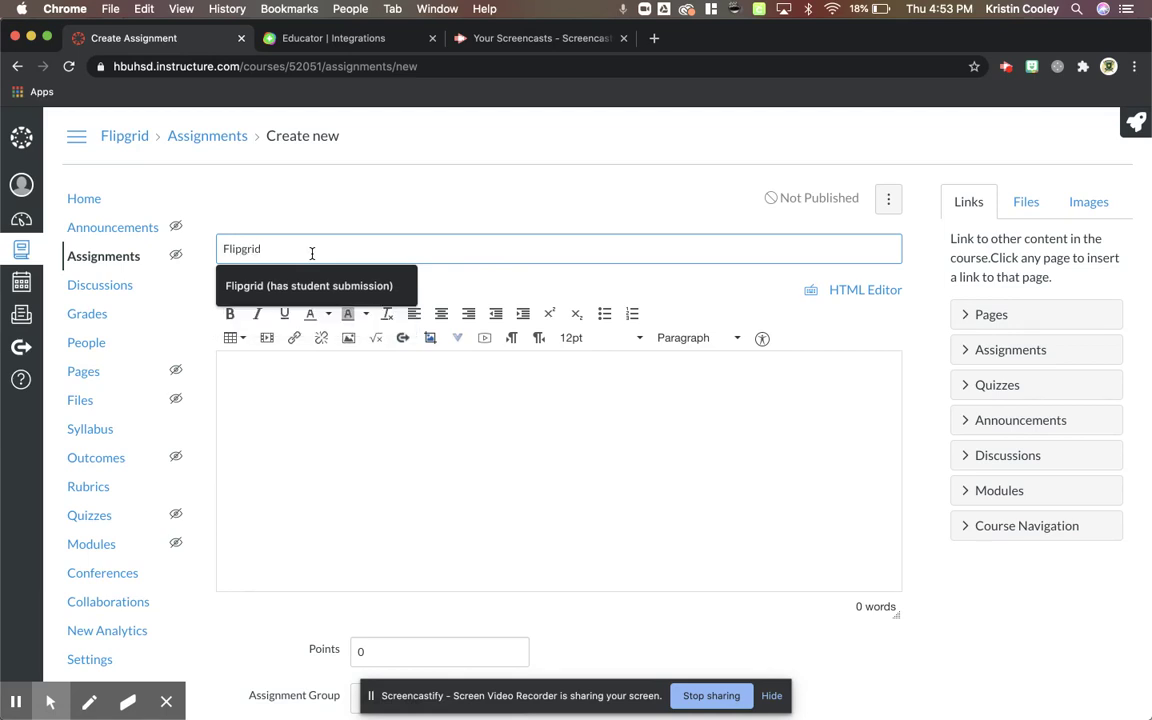
{"action": "type", "text": "#1"}
{"action": "left_click", "coordinate": [369, 442]}
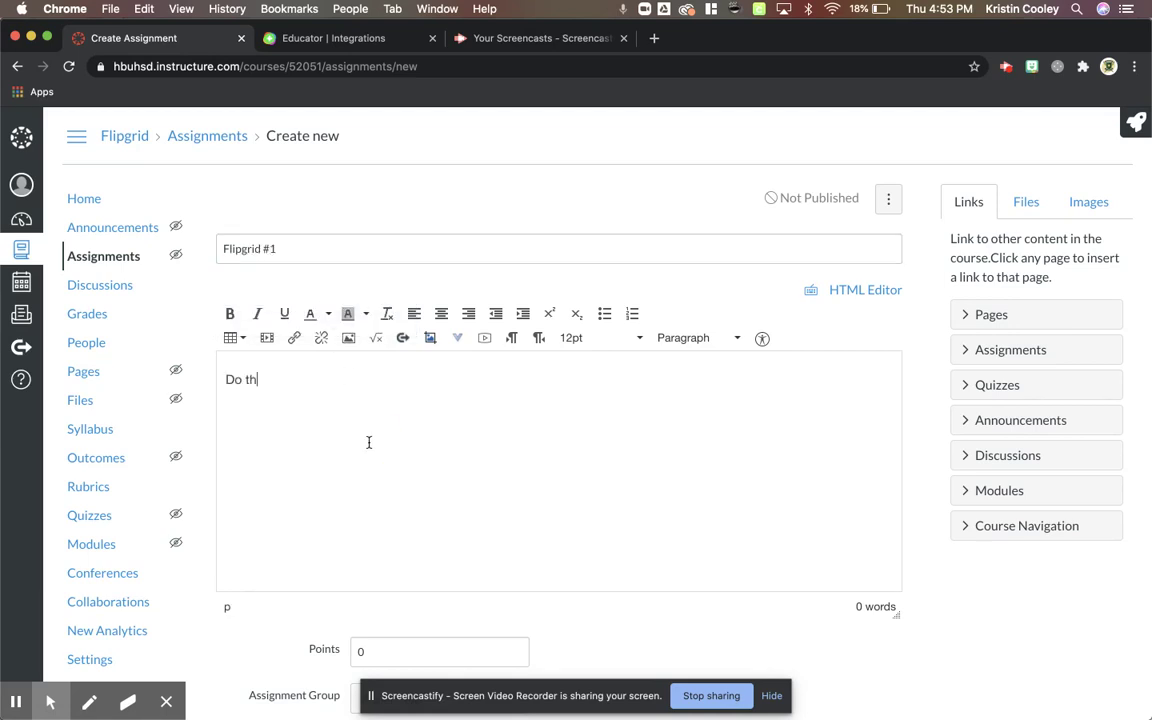
{"action": "scroll", "coordinate": [423, 450], "scroll_direction": "down", "scroll_amount": 5}
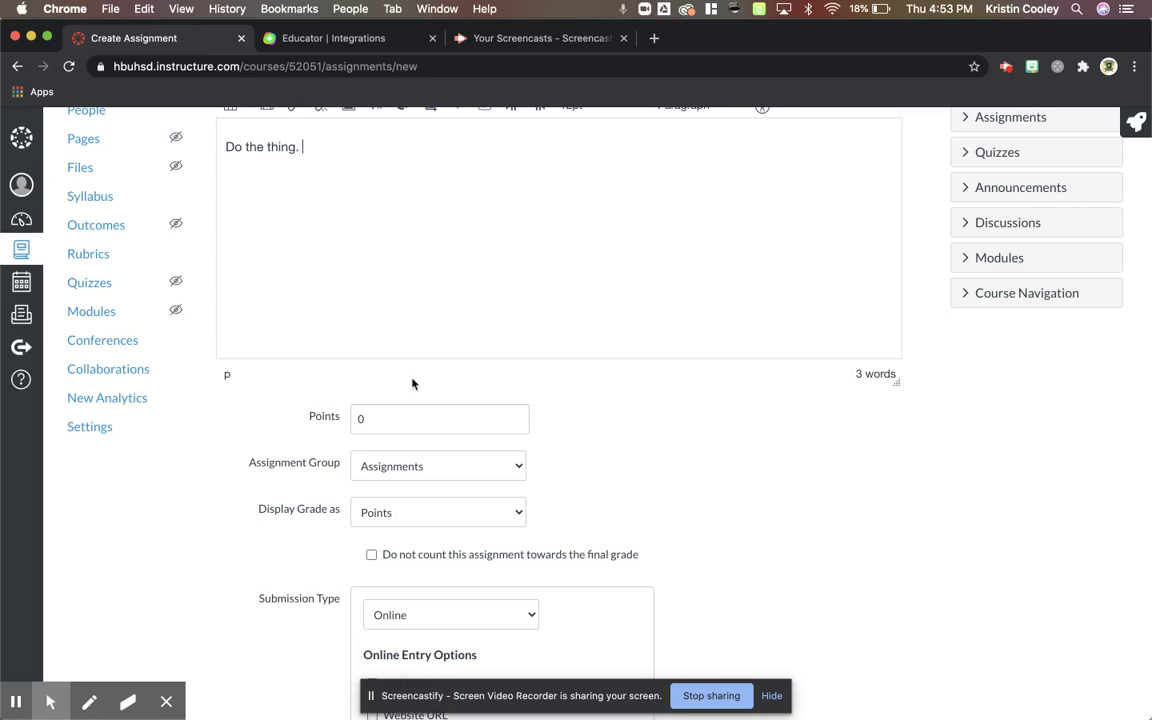
{"action": "scroll", "coordinate": [412, 383], "scroll_direction": "down", "scroll_amount": 5}
- Set the assignment's Submission Type to External Tool
{"action": "left_click", "coordinate": [445, 352]}
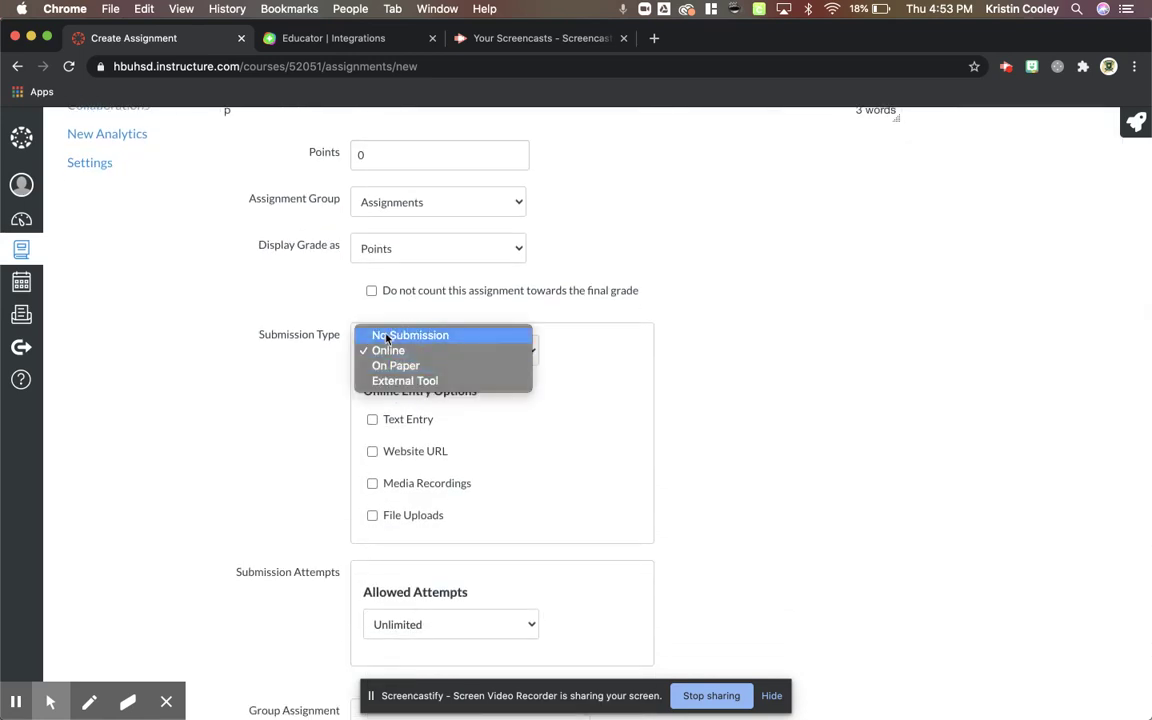
{"action": "left_click", "coordinate": [426, 351]}
{"action": "scroll", "coordinate": [480, 390], "scroll_direction": "down", "scroll_amount": 10}
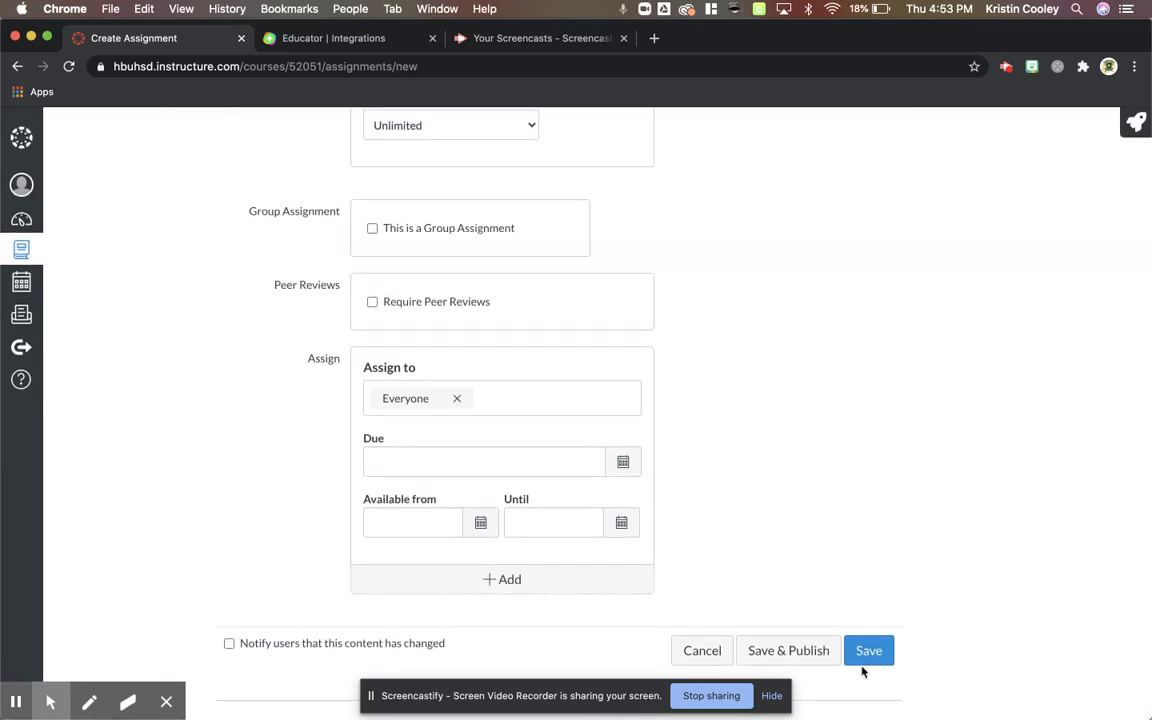
{"action": "scroll", "coordinate": [771, 593], "scroll_direction": "up", "scroll_amount": 14}
{"action": "scroll", "coordinate": [478, 442], "scroll_direction": "down", "scroll_amount": 2}
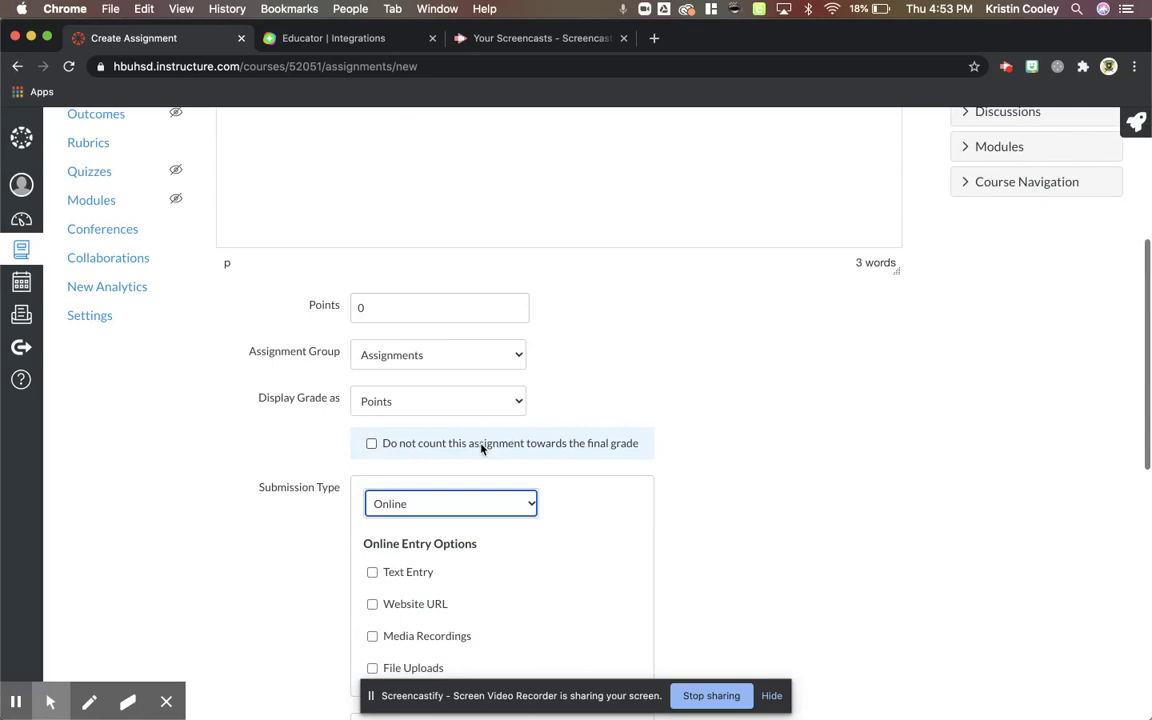
{"action": "scroll", "coordinate": [405, 291], "scroll_direction": "down", "scroll_amount": 2}
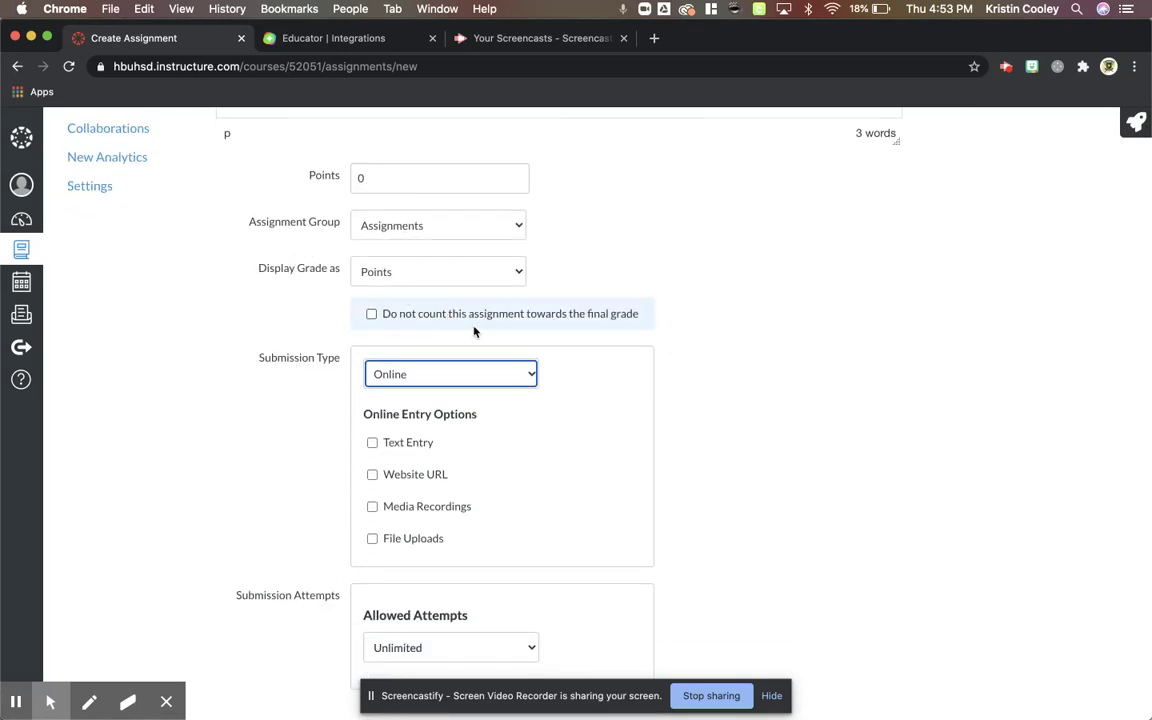
{"action": "scroll", "coordinate": [476, 329], "scroll_direction": "down", "scroll_amount": 2}
{"action": "left_click", "coordinate": [432, 294]}
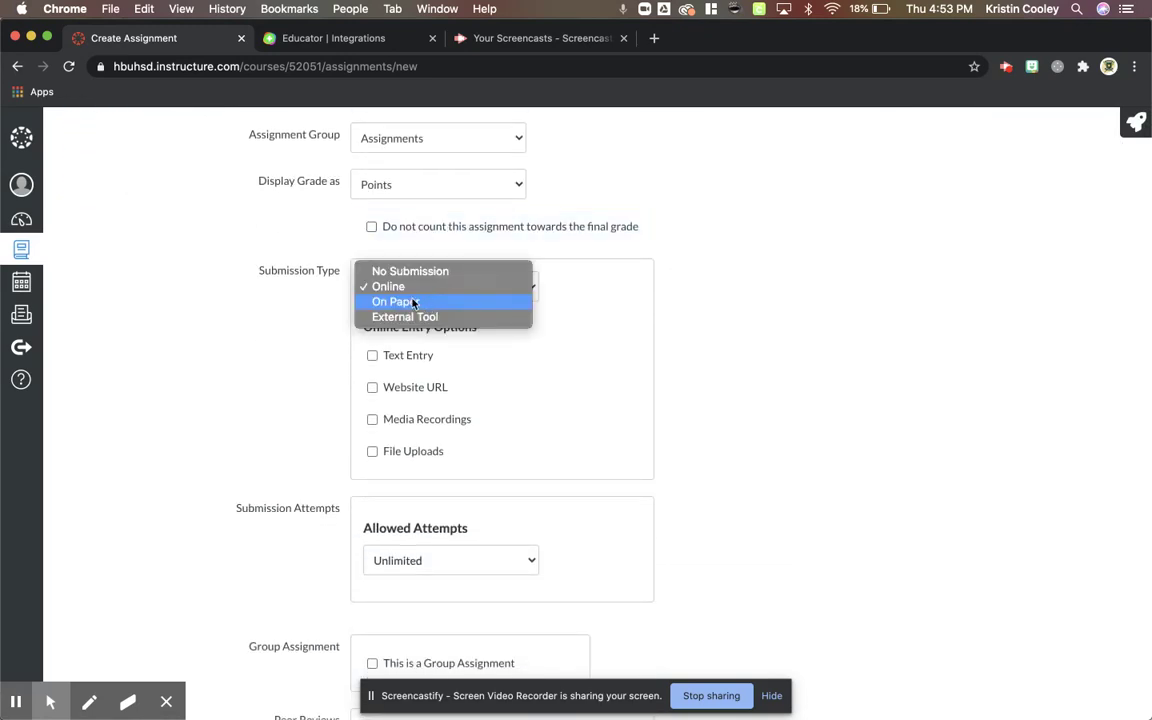
{"action": "left_click", "coordinate": [404, 317]}
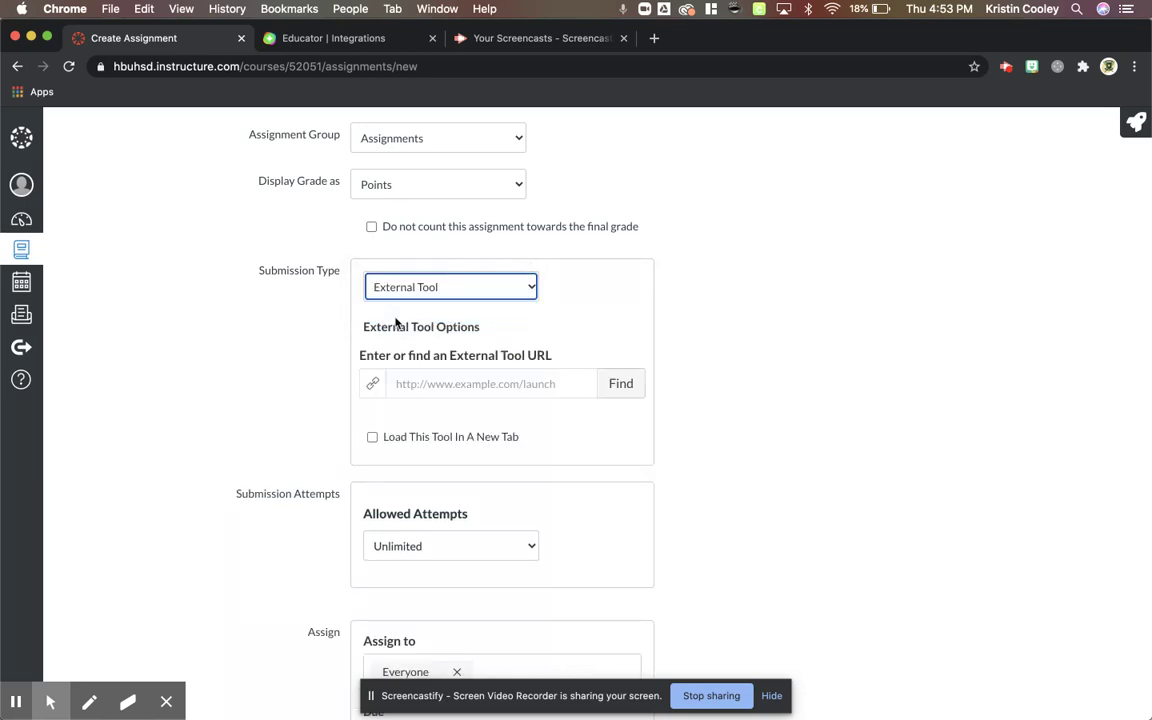
- Pick Flipgrid as the external tool, then Save & Publish the assignment
{"action": "left_click", "coordinate": [619, 383]}
{"action": "scroll", "coordinate": [524, 431], "scroll_direction": "down", "scroll_amount": 3}
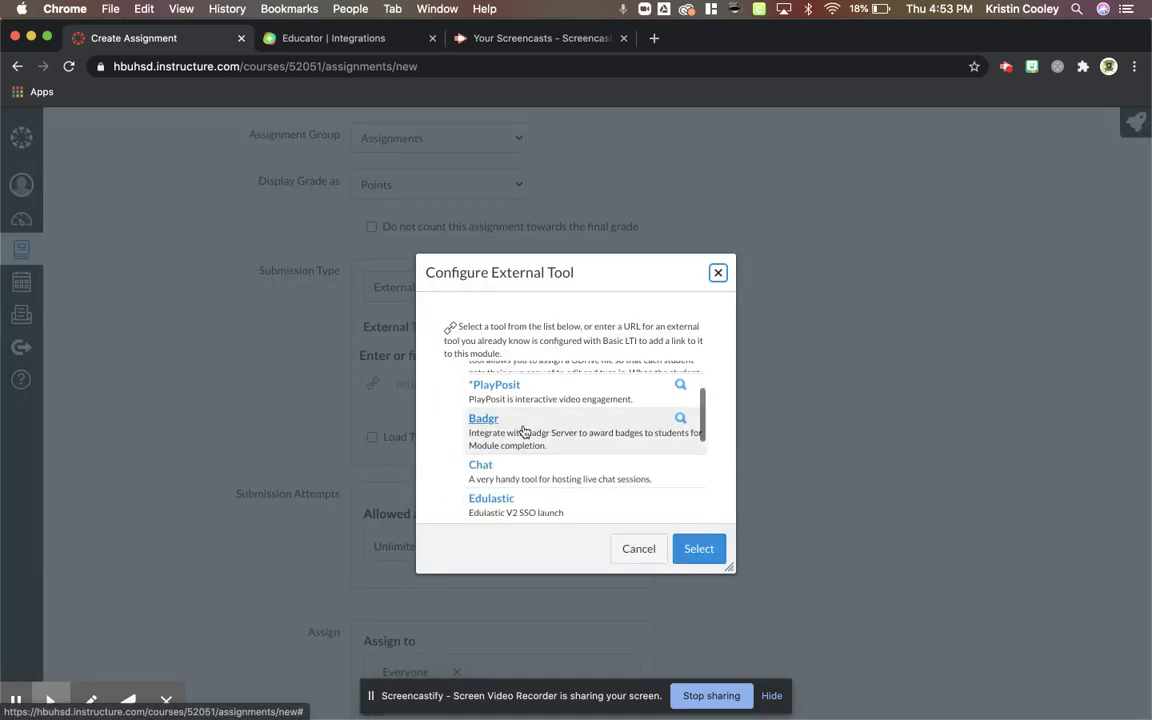
{"action": "scroll", "coordinate": [524, 431], "scroll_direction": "down", "scroll_amount": 2}
{"action": "left_click", "coordinate": [485, 482]}
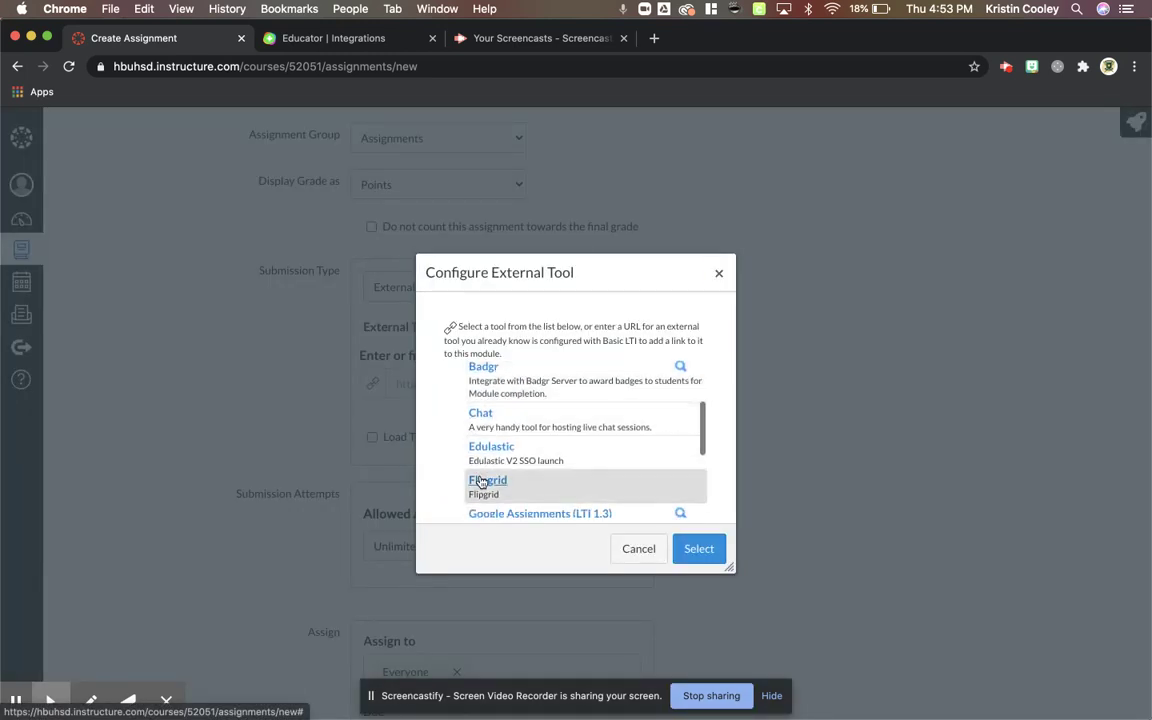
{"action": "left_click", "coordinate": [689, 548]}
{"action": "scroll", "coordinate": [355, 396], "scroll_direction": "down", "scroll_amount": 5}
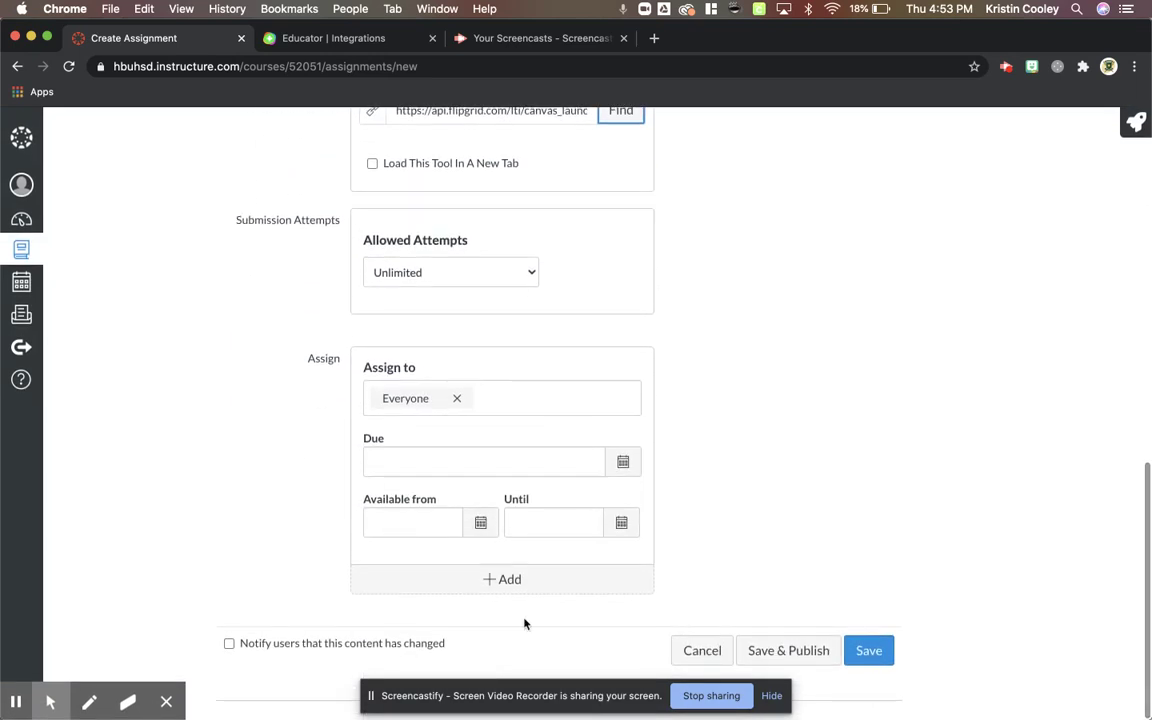
{"action": "scroll", "coordinate": [210, 390], "scroll_direction": "up", "scroll_amount": 3}
{"action": "scroll", "coordinate": [203, 396], "scroll_direction": "down", "scroll_amount": 3}
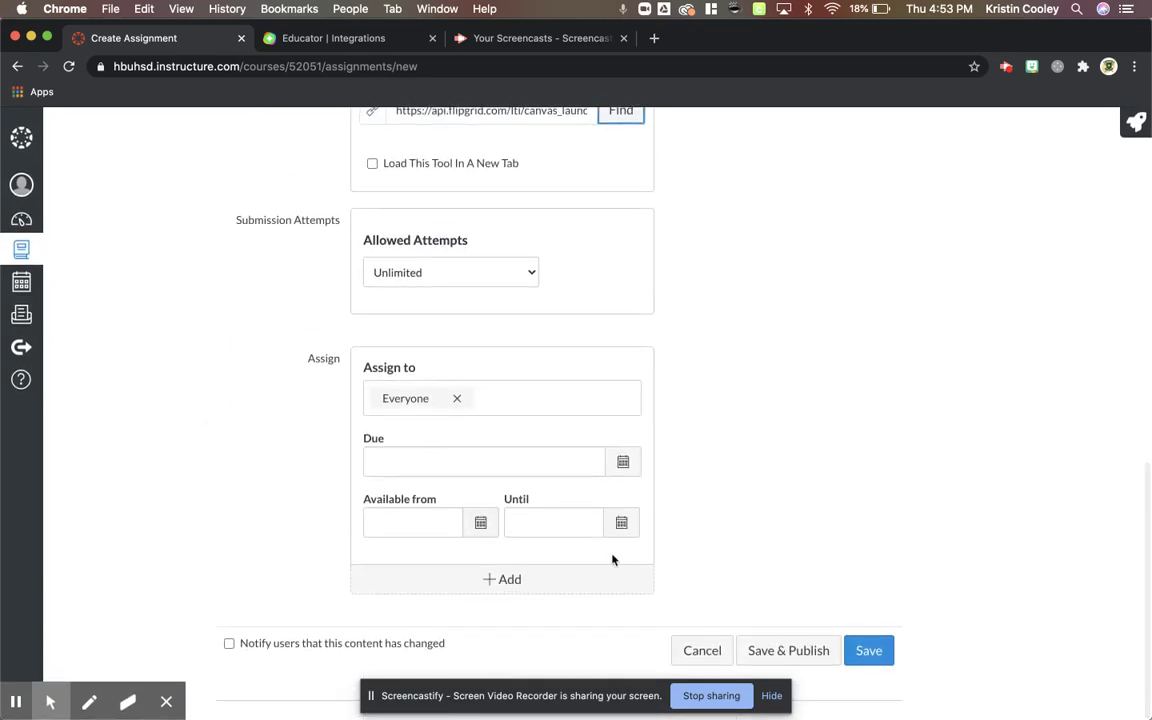
{"action": "left_click", "coordinate": [795, 651]}
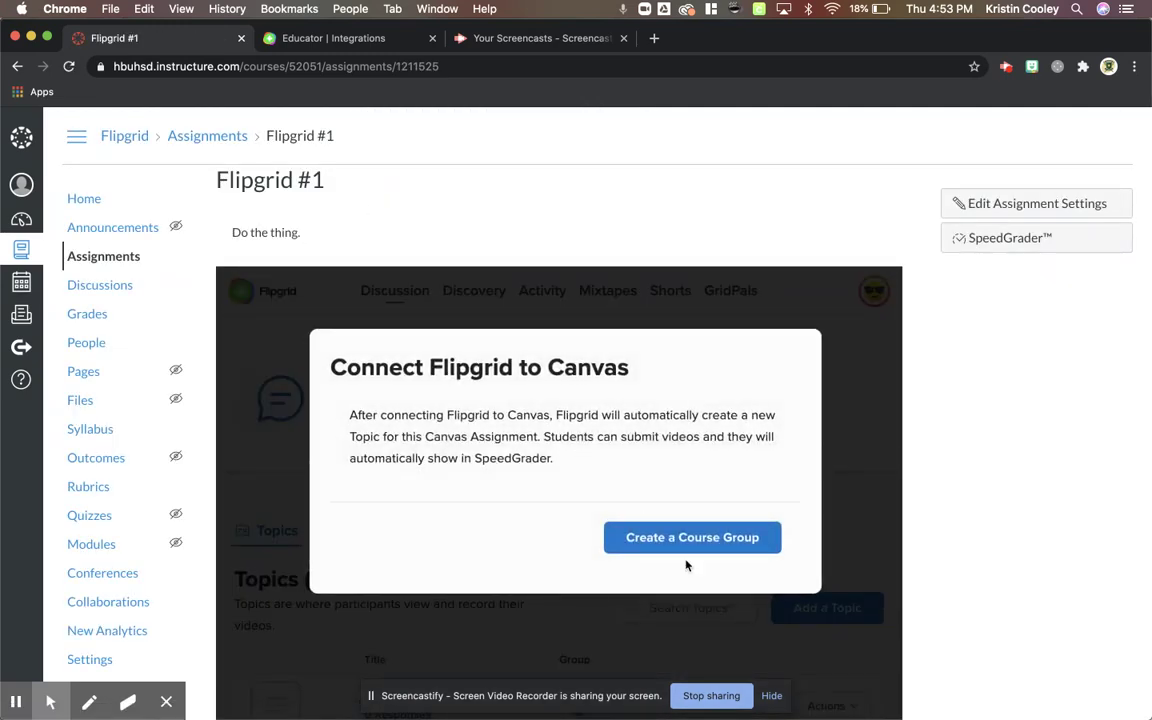
- Create a course group to connect Flipgrid, then edit the generated Flipgrid #1 topic
{"action": "left_click", "coordinate": [675, 545]}
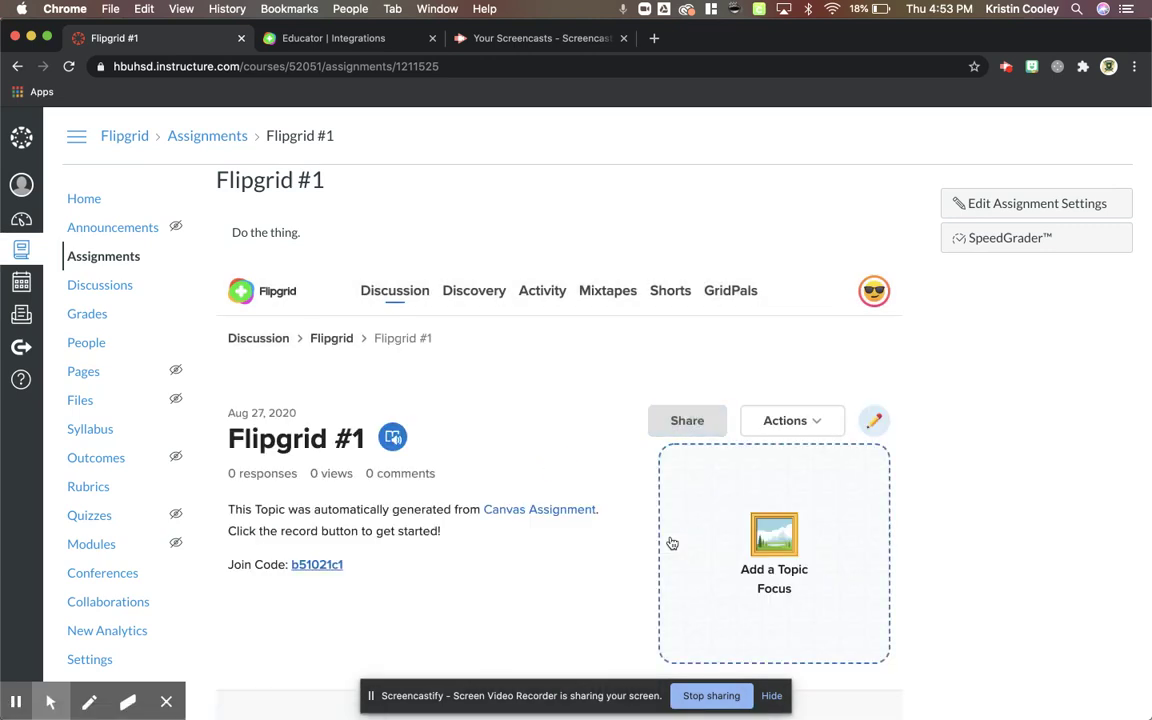
{"action": "scroll", "coordinate": [440, 494], "scroll_direction": "down", "scroll_amount": 1}
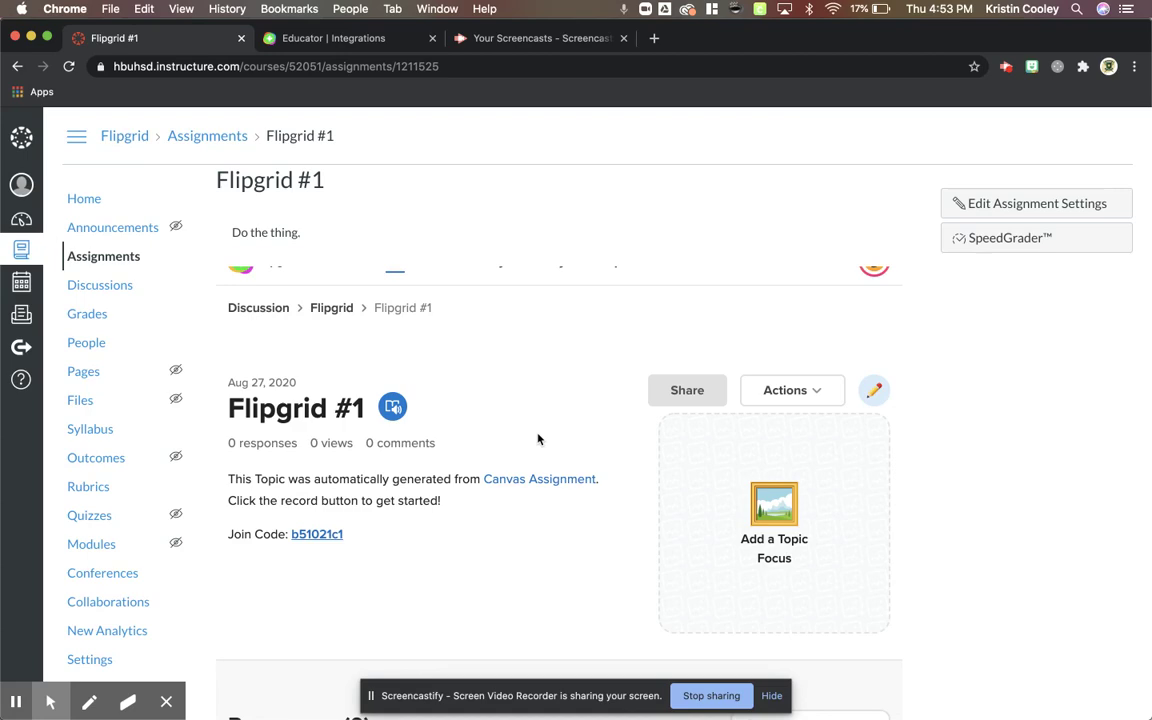
{"action": "scroll", "coordinate": [445, 419], "scroll_direction": "down", "scroll_amount": 2}
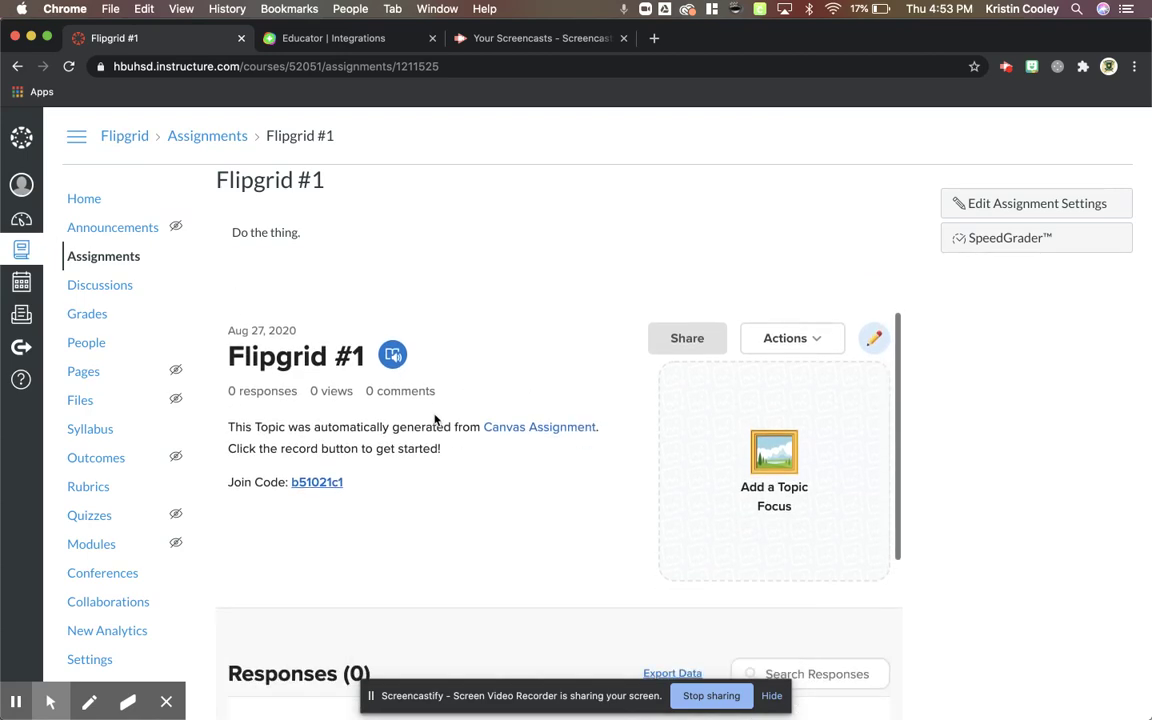
{"action": "scroll", "coordinate": [519, 458], "scroll_direction": "down", "scroll_amount": 2}
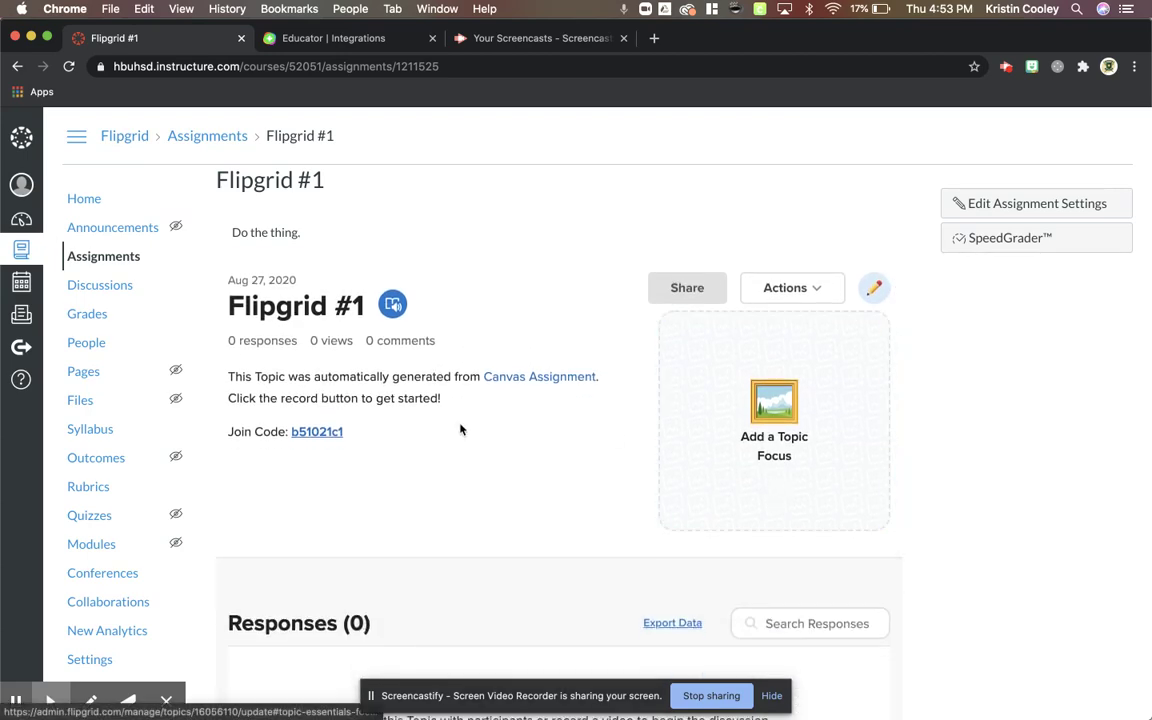
{"action": "scroll", "coordinate": [460, 429], "scroll_direction": "down", "scroll_amount": 5}
{"action": "scroll", "coordinate": [460, 429], "scroll_direction": "up", "scroll_amount": 7}
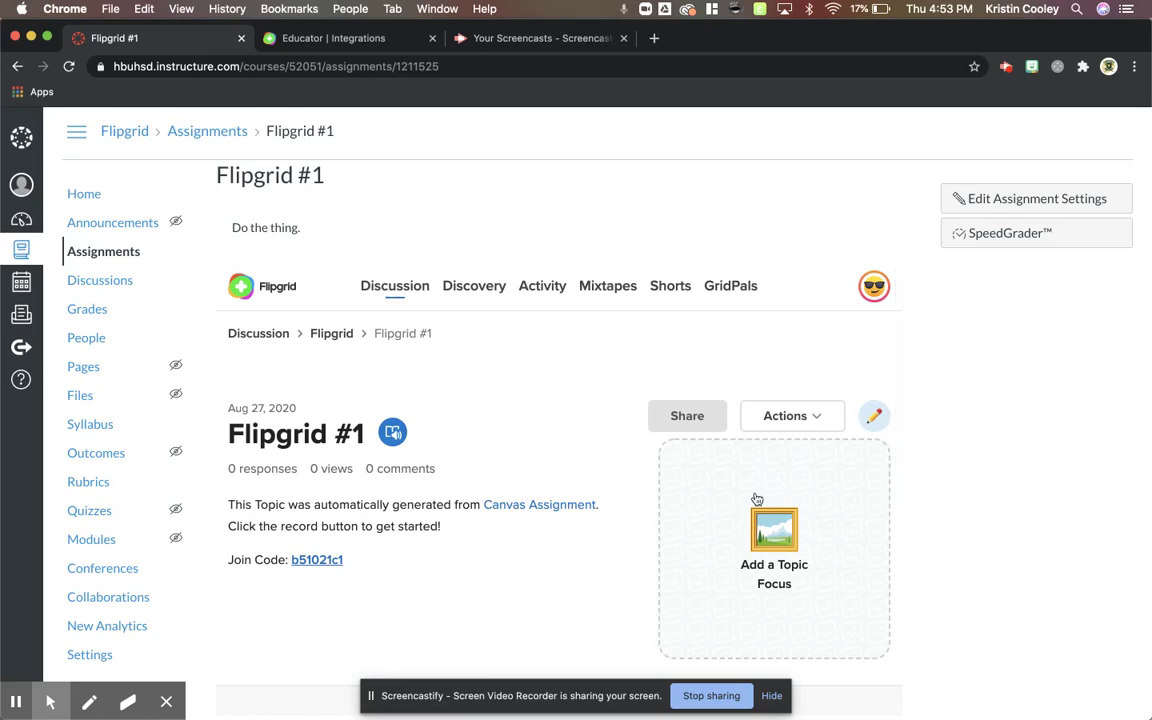
{"action": "left_click", "coordinate": [876, 417]}
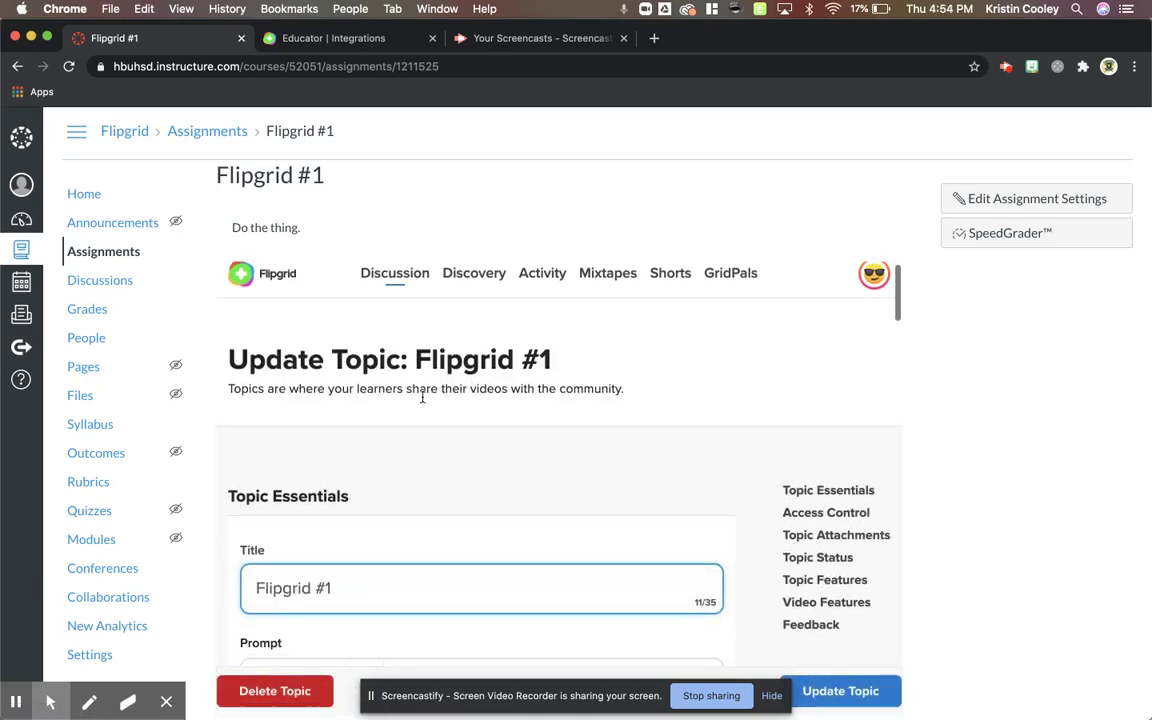
- Review the Flipgrid #1 topic form, keeping Recording Time at 1 minute 30 seconds
{"action": "scroll", "coordinate": [463, 400], "scroll_direction": "down", "scroll_amount": 4}
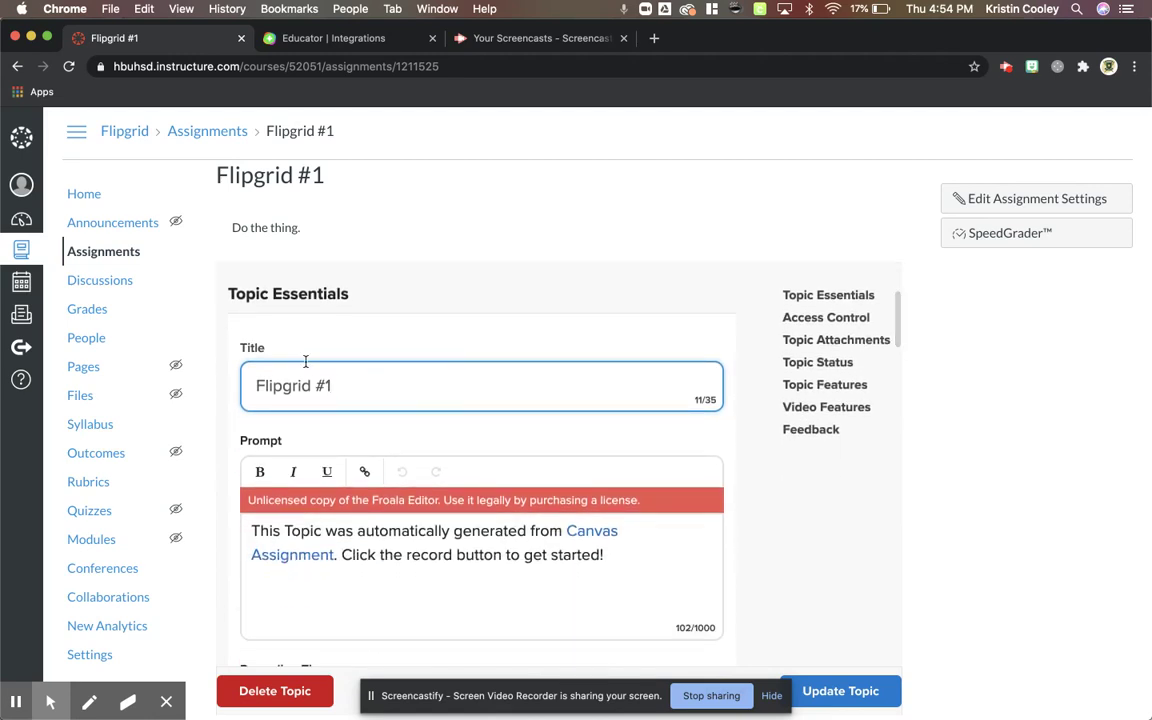
{"action": "scroll", "coordinate": [310, 358], "scroll_direction": "down", "scroll_amount": 1}
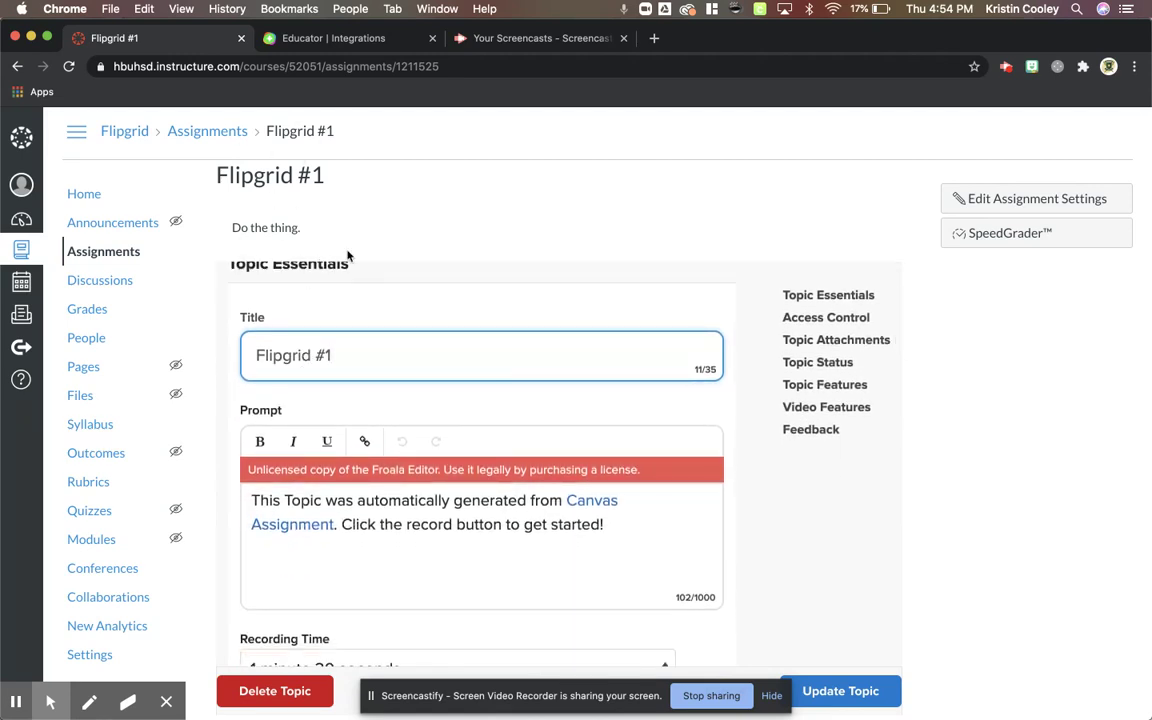
{"action": "scroll", "coordinate": [360, 340], "scroll_direction": "down", "scroll_amount": 1}
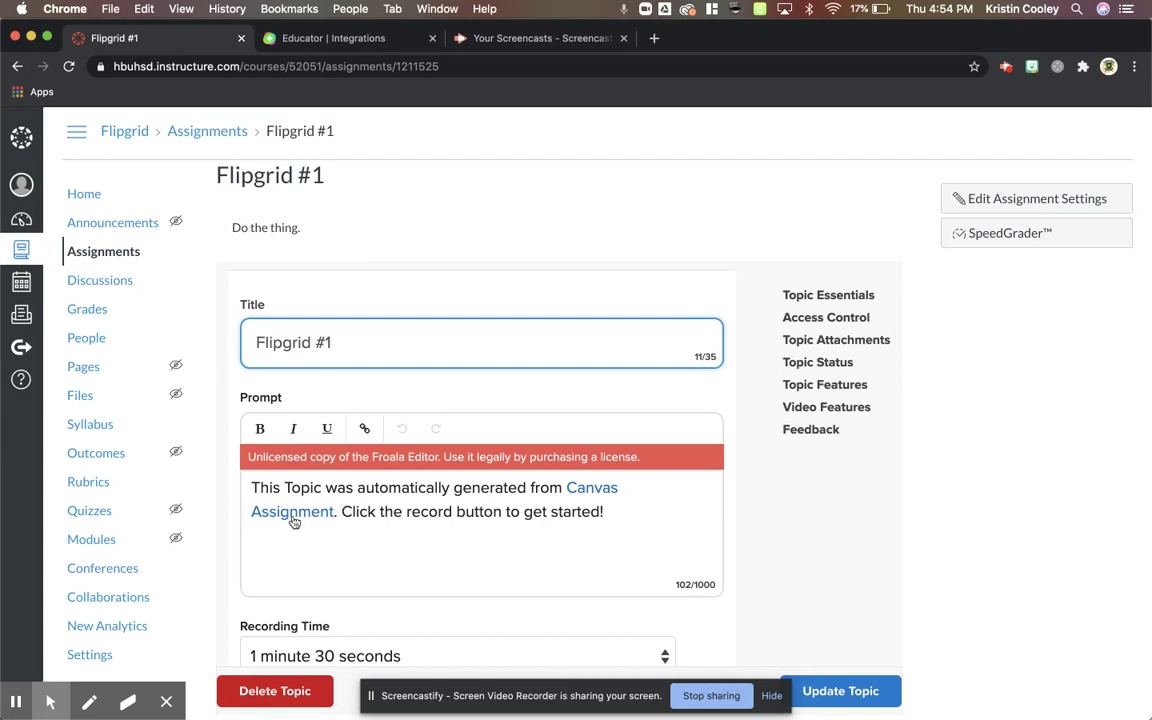
{"action": "scroll", "coordinate": [296, 522], "scroll_direction": "down", "scroll_amount": 5}
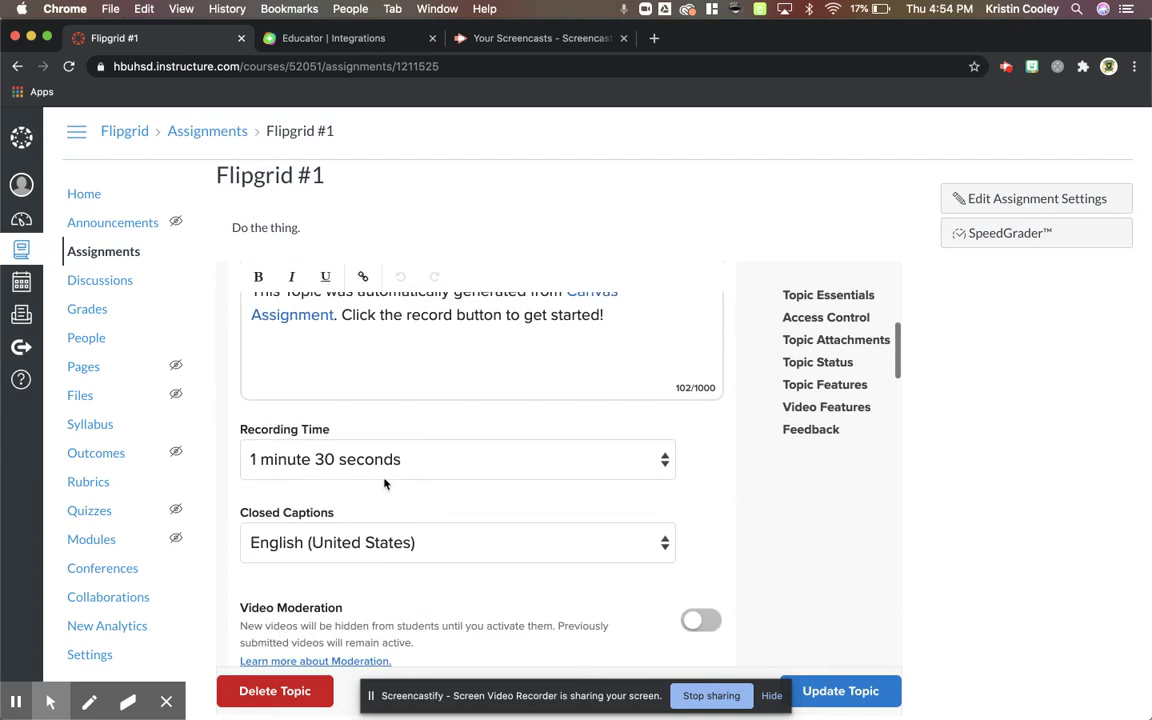
{"action": "left_click", "coordinate": [386, 462]}
{"action": "left_click", "coordinate": [386, 462]}
{"action": "scroll", "coordinate": [386, 462], "scroll_direction": "down", "scroll_amount": 2}
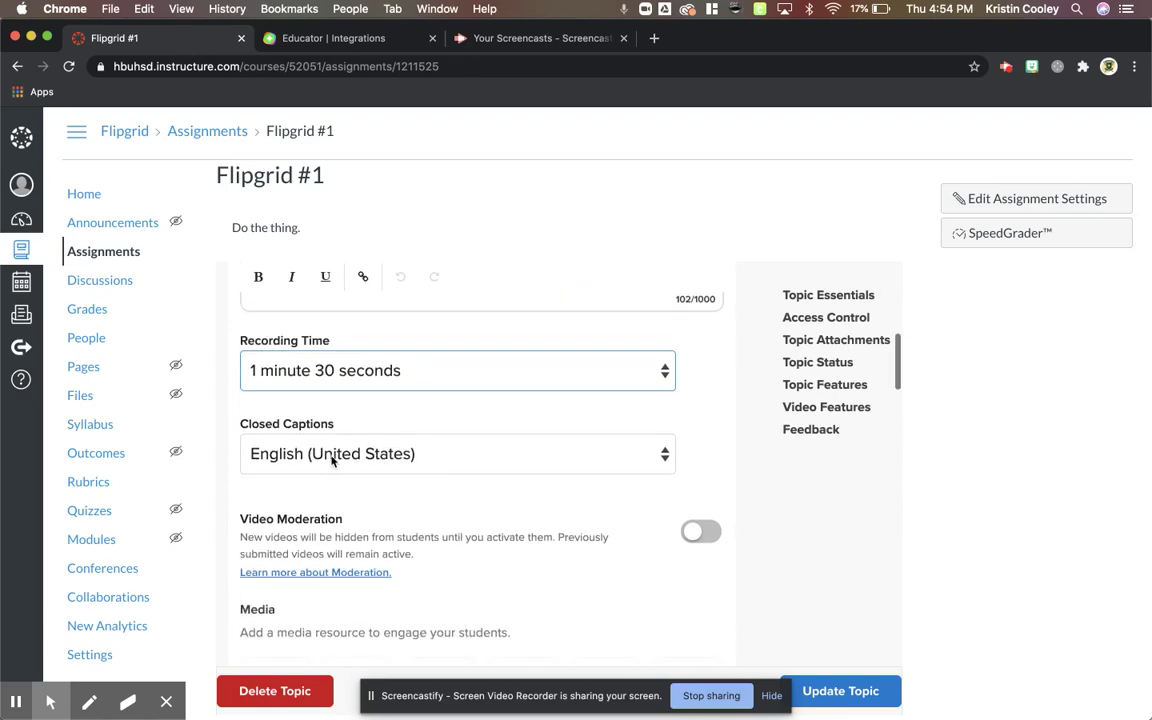
{"action": "scroll", "coordinate": [332, 460], "scroll_direction": "down", "scroll_amount": 3}
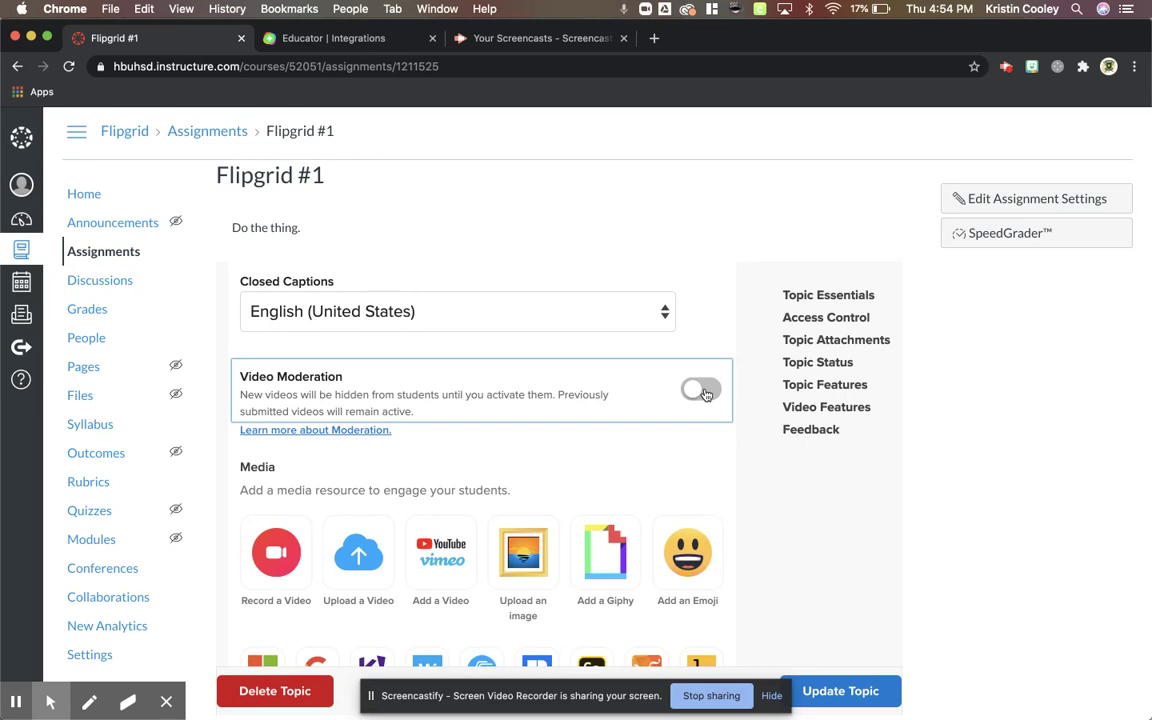
{"action": "scroll", "coordinate": [465, 404], "scroll_direction": "down", "scroll_amount": 5}
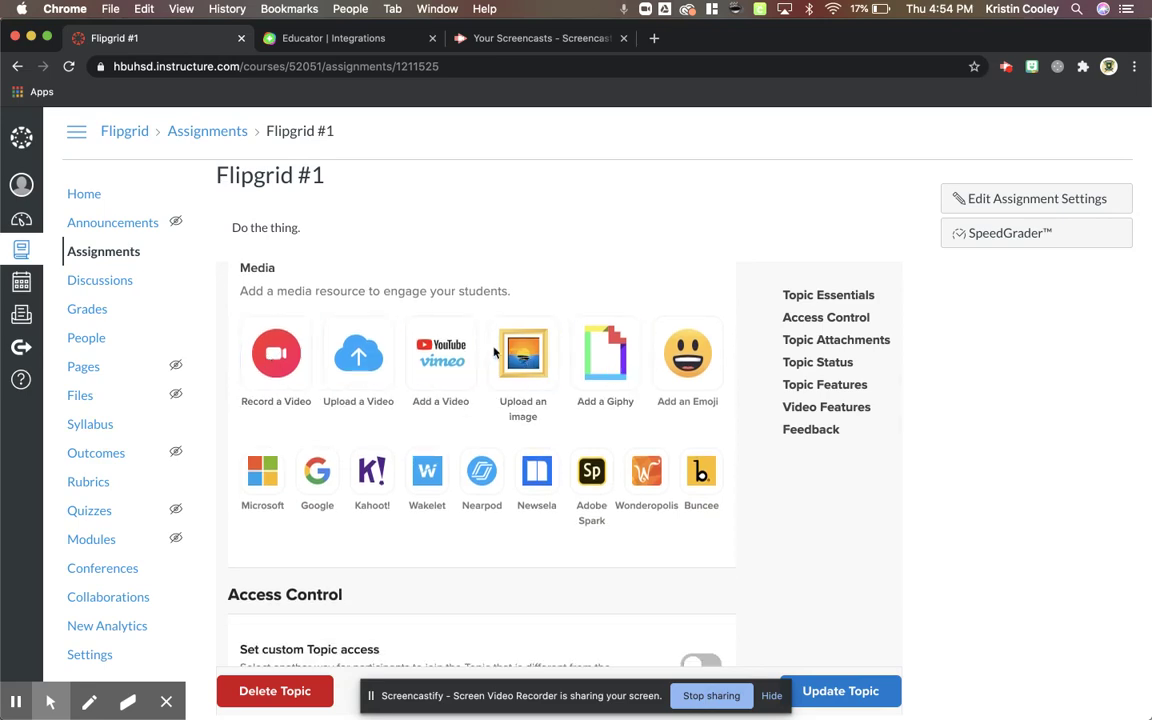
- Search Giphy for funny GIFs to use as the topic's media
{"action": "left_click", "coordinate": [605, 352]}
{"action": "left_click", "coordinate": [461, 440]}
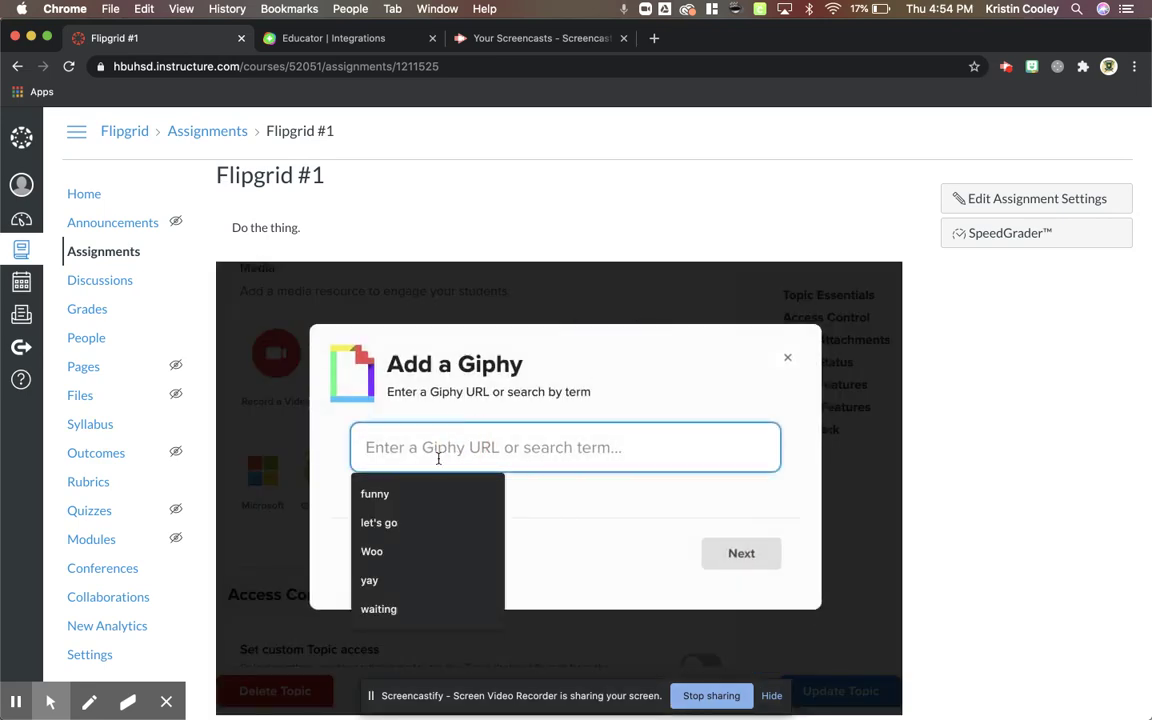
{"action": "left_click", "coordinate": [399, 491]}
{"action": "key", "text": "Return"}
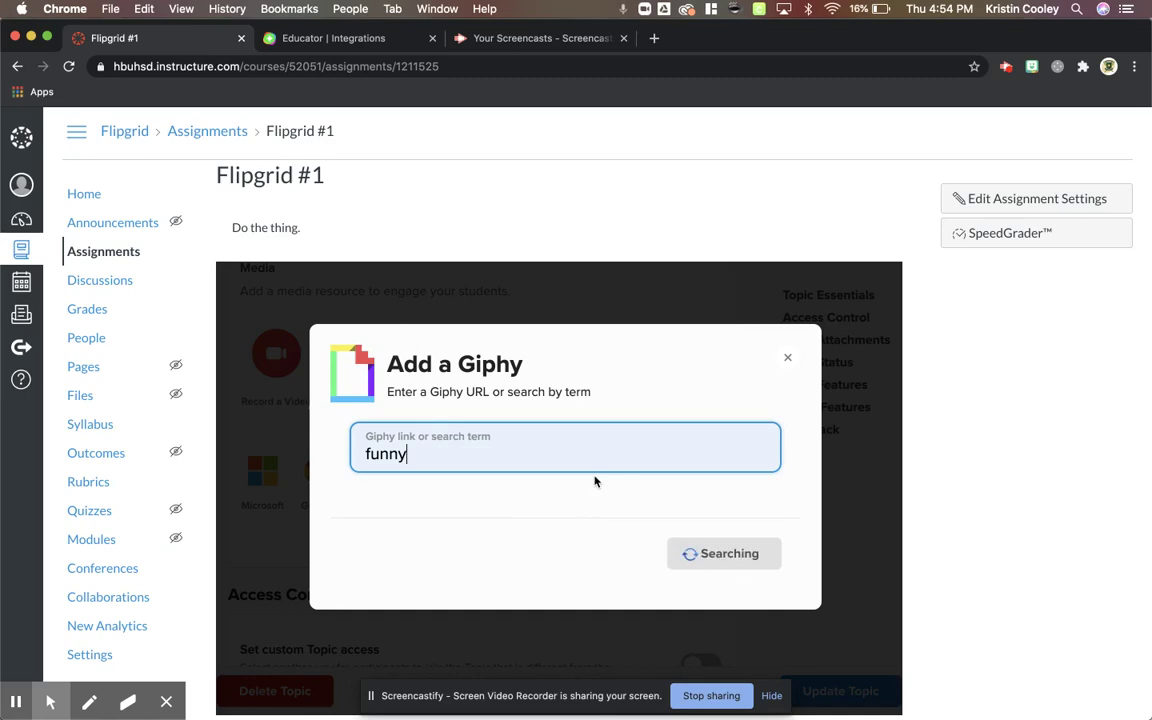
- Insert the rainbow unicorn GIF as the Flipgrid #1 topic's media
{"action": "scroll", "coordinate": [565, 505], "scroll_direction": "down", "scroll_amount": 3}
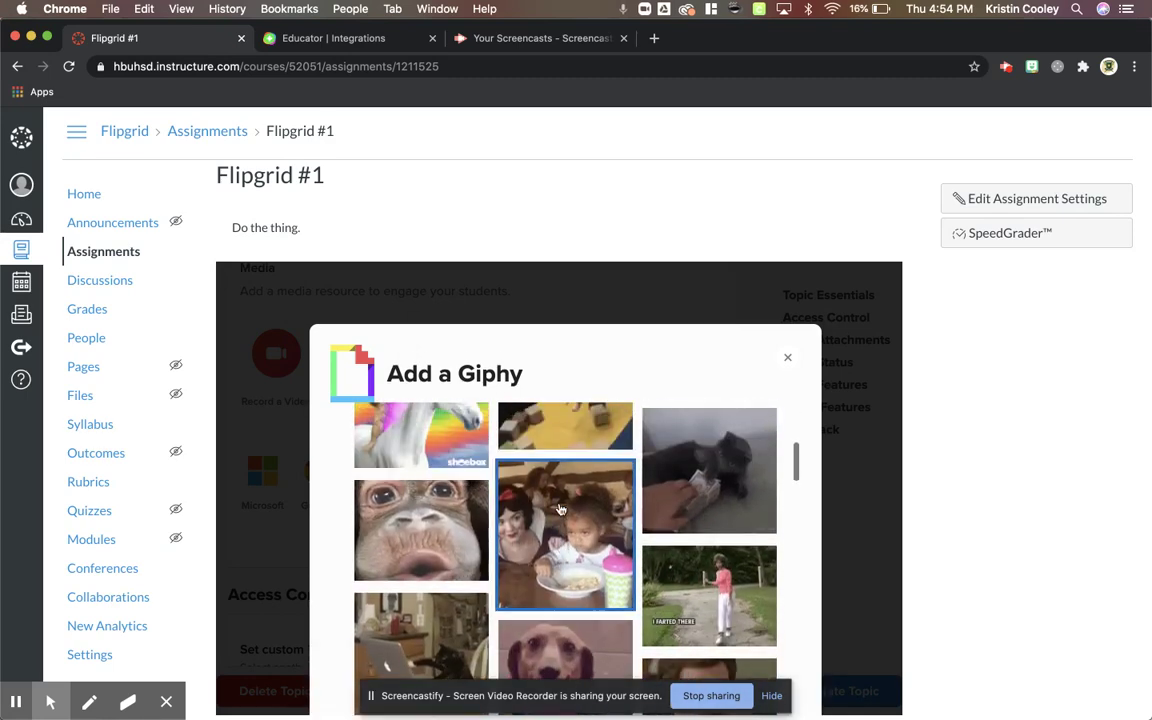
{"action": "scroll", "coordinate": [640, 540], "scroll_direction": "up", "scroll_amount": 1}
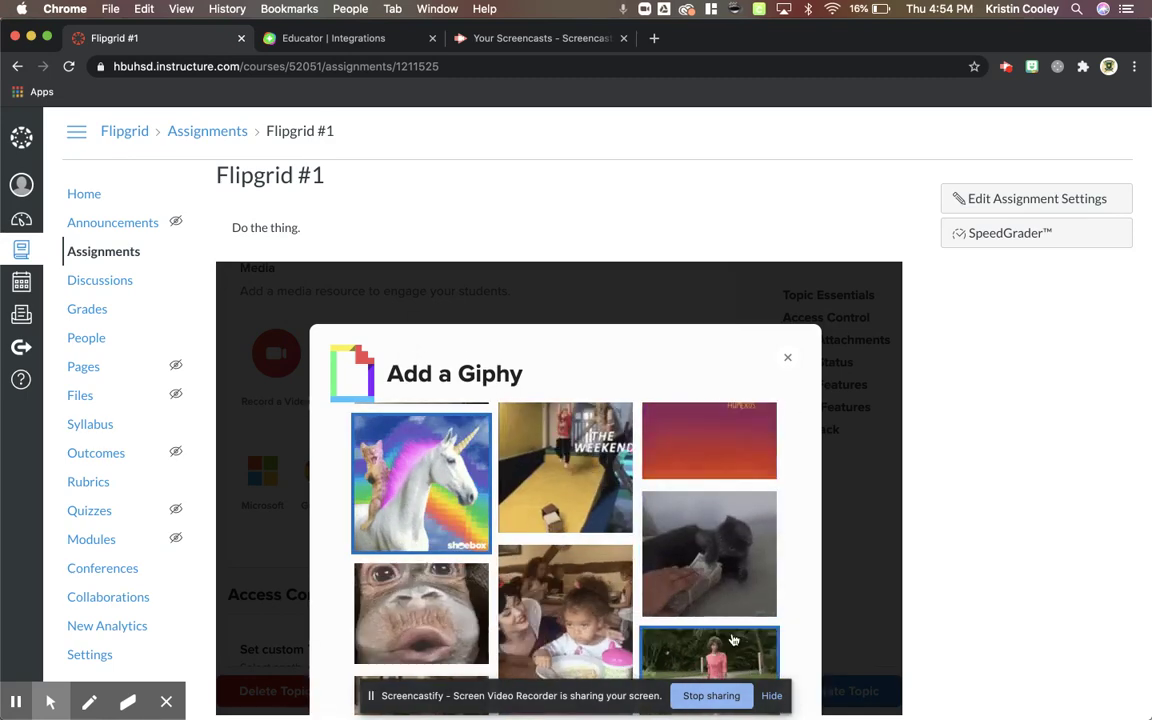
{"action": "scroll", "coordinate": [733, 643], "scroll_direction": "down", "scroll_amount": 2}
{"action": "left_click", "coordinate": [772, 695]}
{"action": "scroll", "coordinate": [785, 684], "scroll_direction": "down", "scroll_amount": 5}
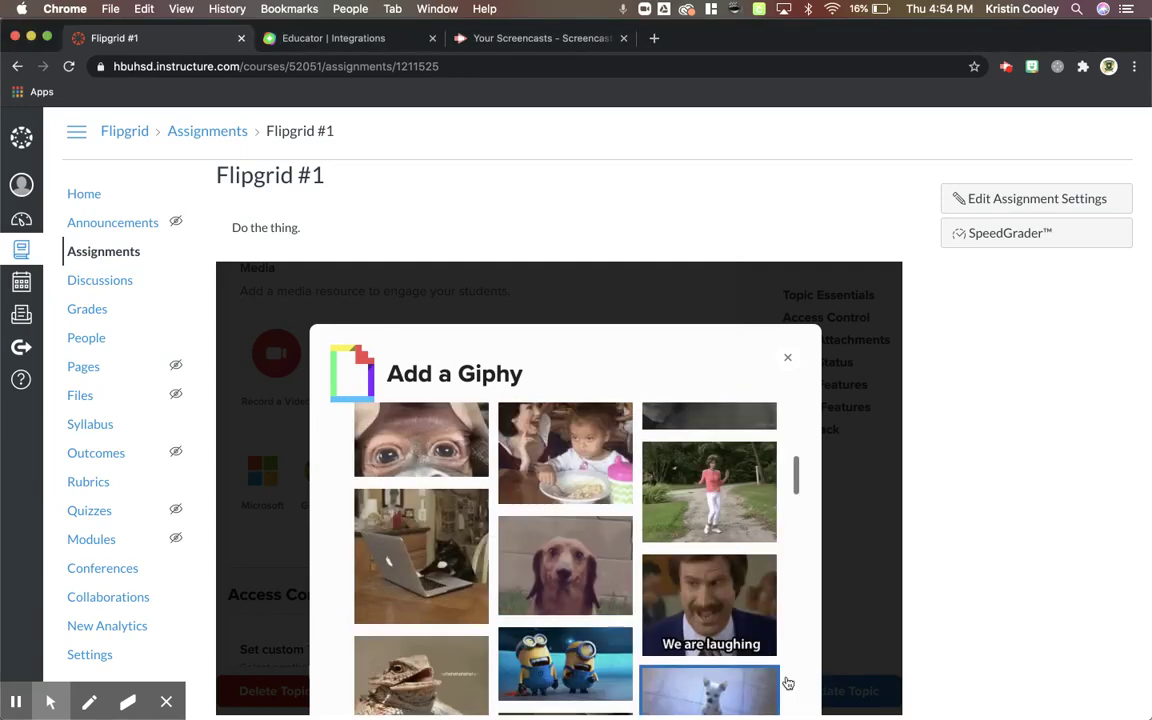
{"action": "left_click", "coordinate": [738, 605]}
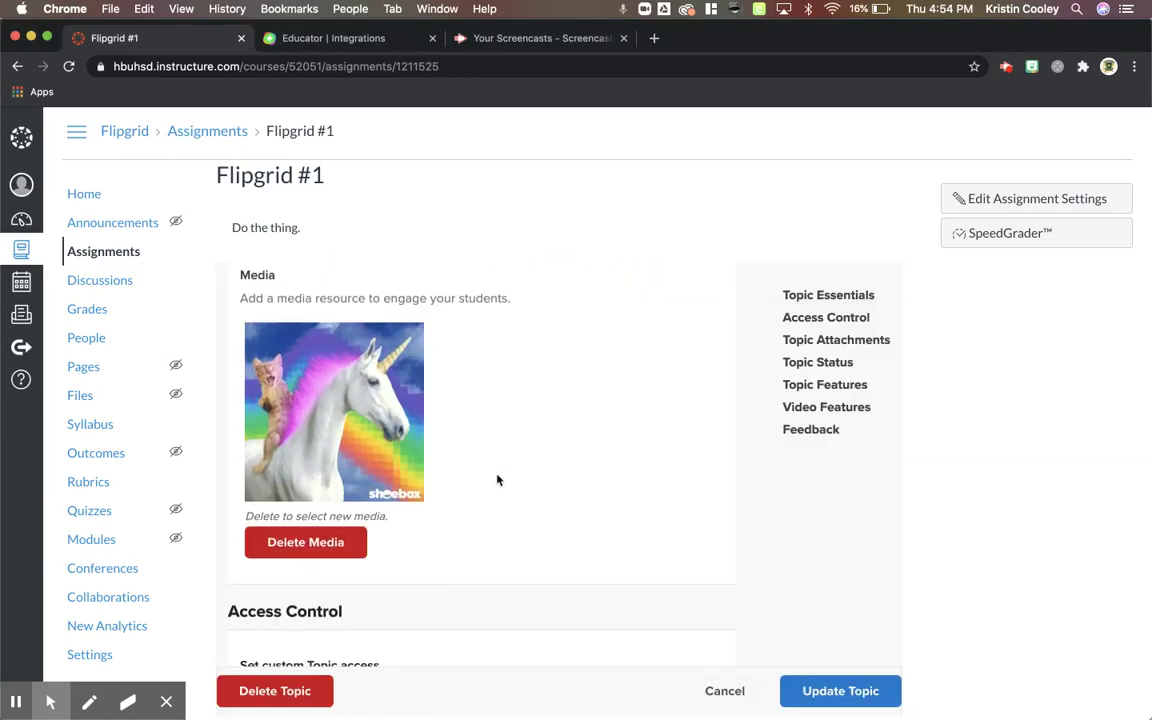
{"action": "scroll", "coordinate": [496, 478], "scroll_direction": "up", "scroll_amount": 1}
{"action": "scroll", "coordinate": [470, 468], "scroll_direction": "down", "scroll_amount": 2}
{"action": "scroll", "coordinate": [463, 463], "scroll_direction": "down", "scroll_amount": 5}
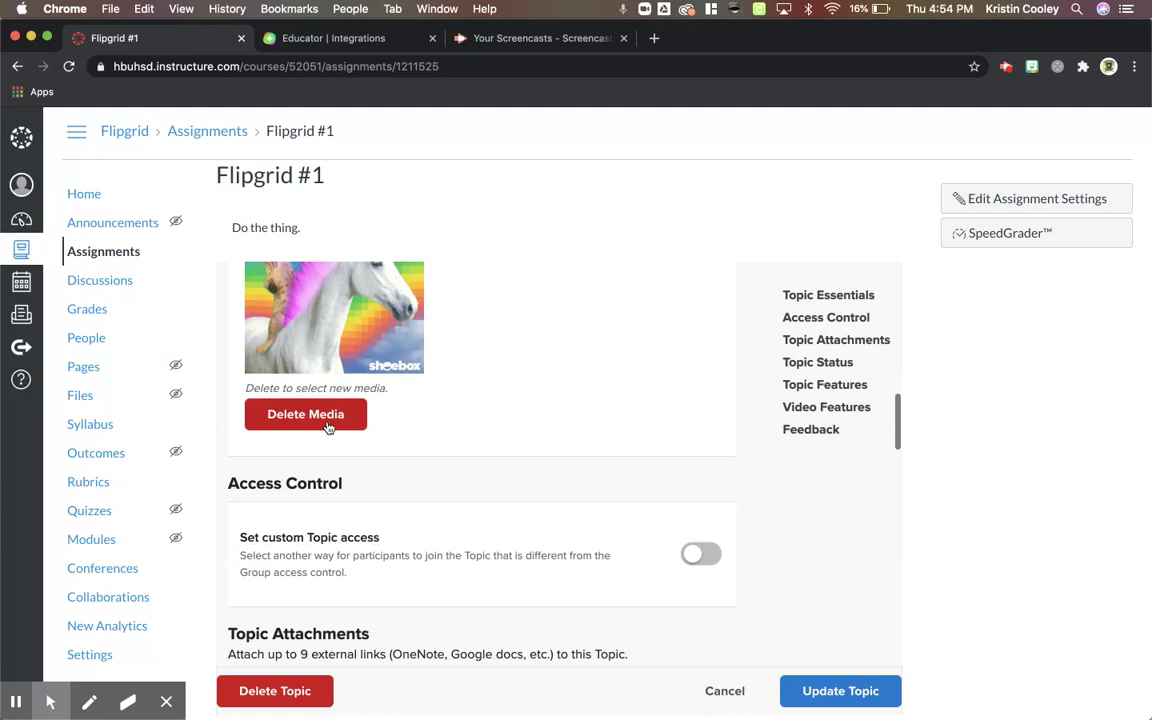
{"action": "scroll", "coordinate": [357, 396], "scroll_direction": "down", "scroll_amount": 4}
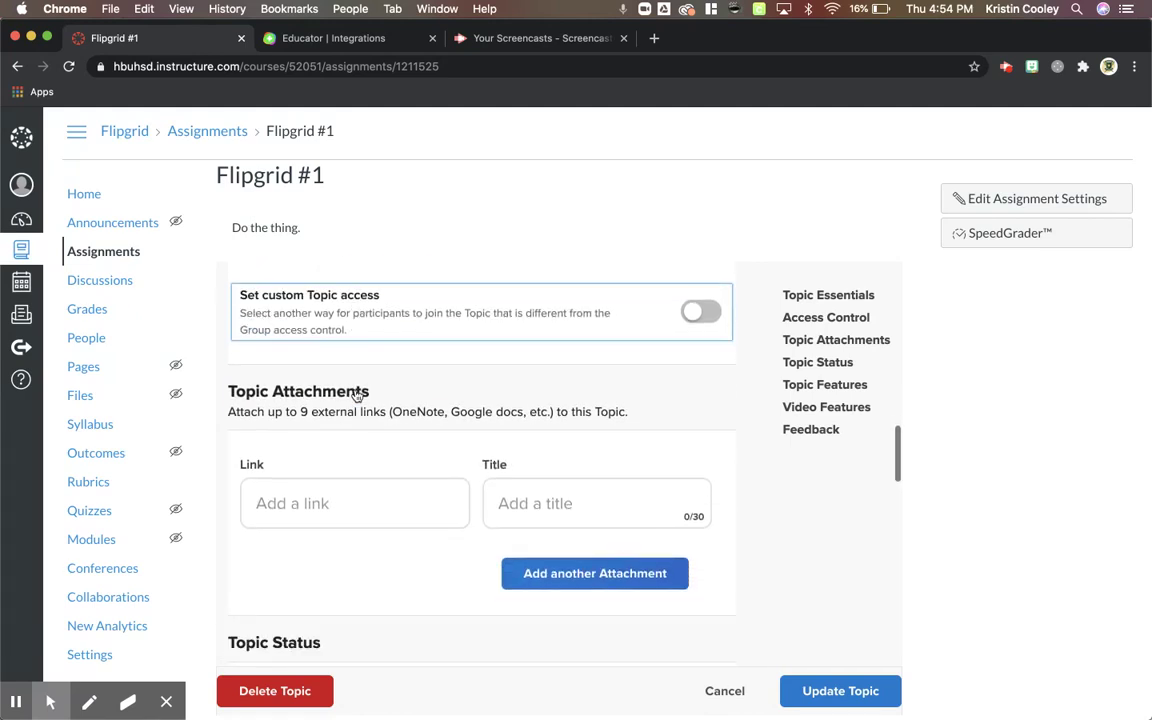
{"action": "scroll", "coordinate": [322, 405], "scroll_direction": "down", "scroll_amount": 2}
{"action": "scroll", "coordinate": [328, 420], "scroll_direction": "up", "scroll_amount": 10}
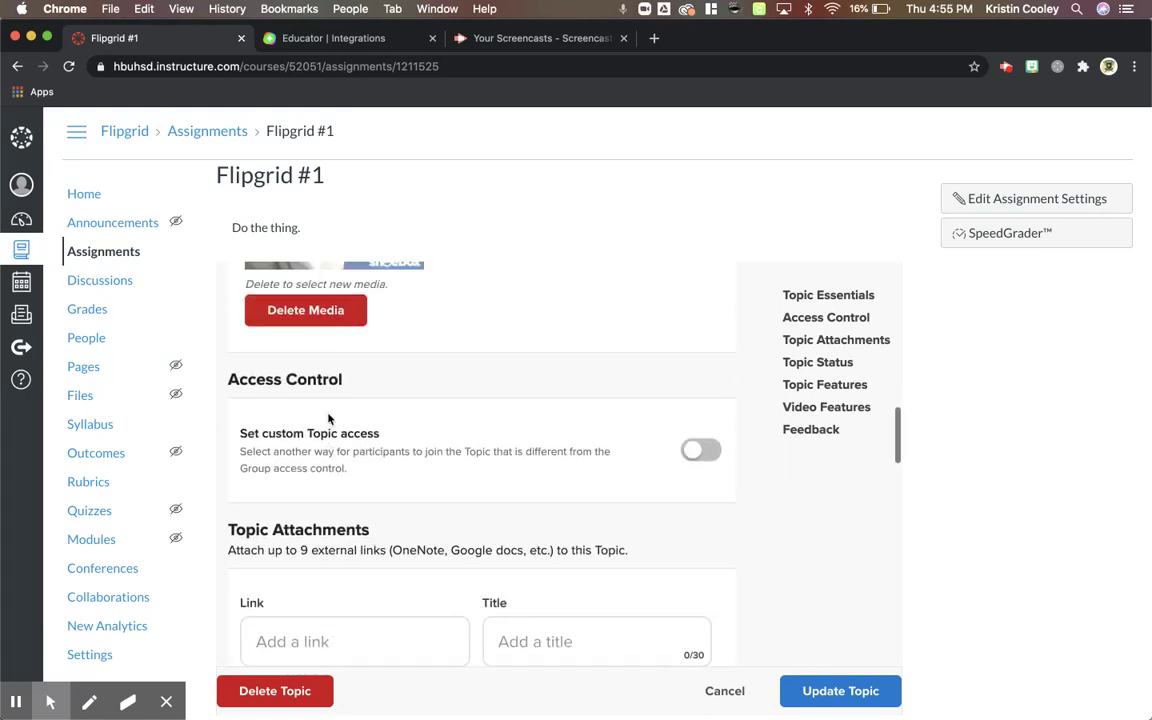
{"action": "scroll", "coordinate": [328, 420], "scroll_direction": "down", "scroll_amount": 1}
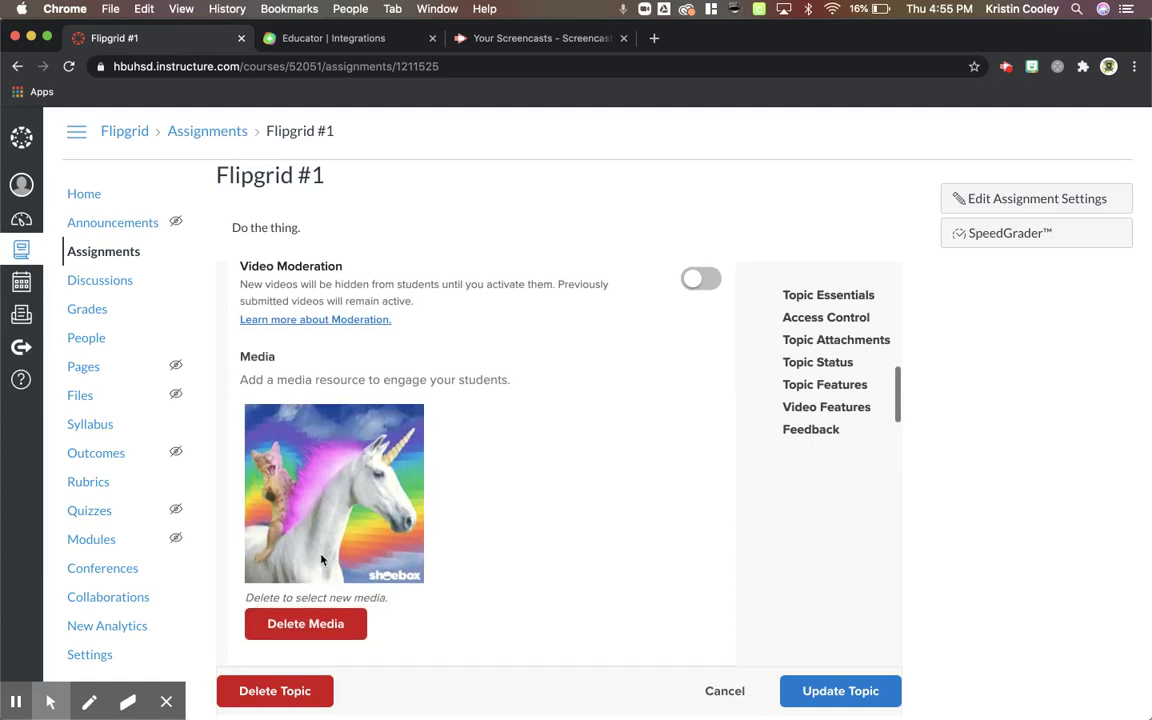
{"action": "scroll", "coordinate": [368, 450], "scroll_direction": "up", "scroll_amount": 3}
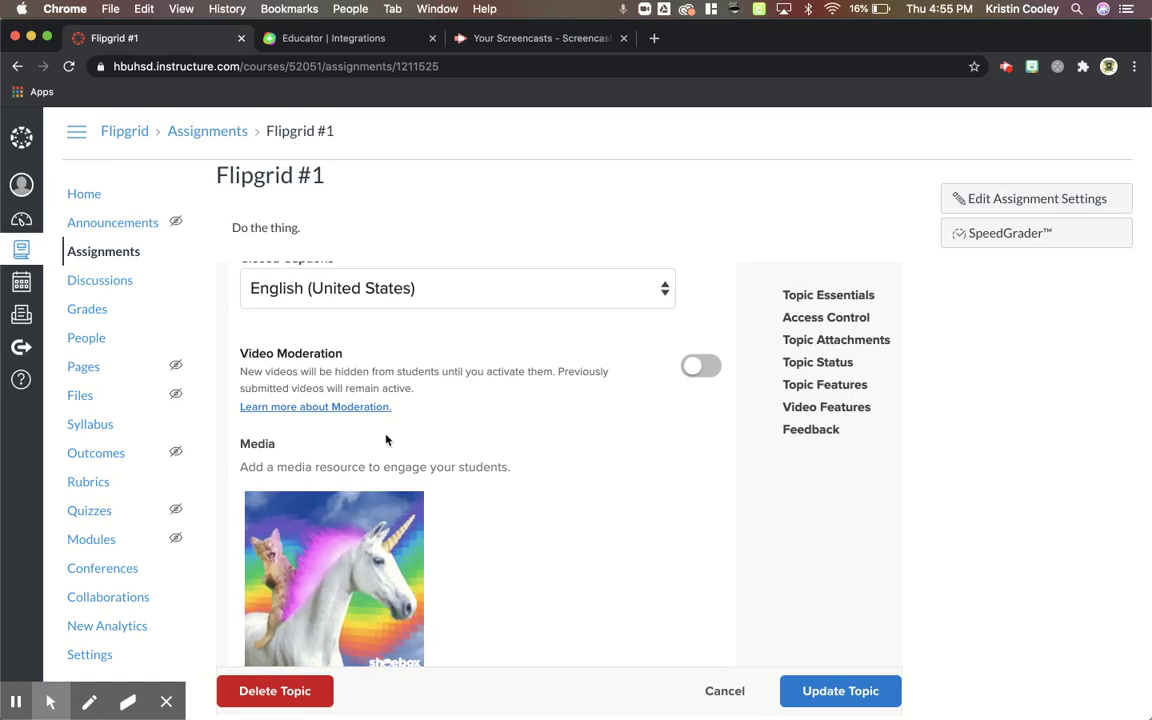
- Review the Topic Status, Topic Features, Video Features and Basic Feedback settings
{"action": "scroll", "coordinate": [386, 440], "scroll_direction": "down", "scroll_amount": 10}
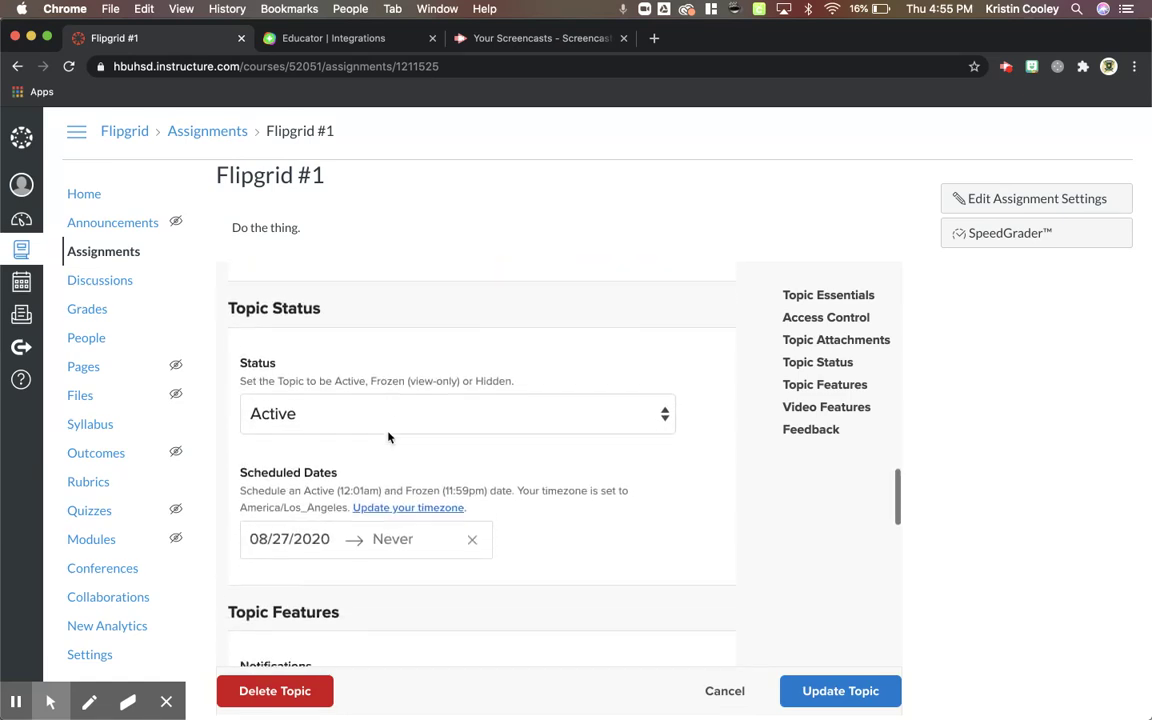
{"action": "scroll", "coordinate": [390, 437], "scroll_direction": "down", "scroll_amount": 3}
{"action": "scroll", "coordinate": [350, 410], "scroll_direction": "up", "scroll_amount": 2}
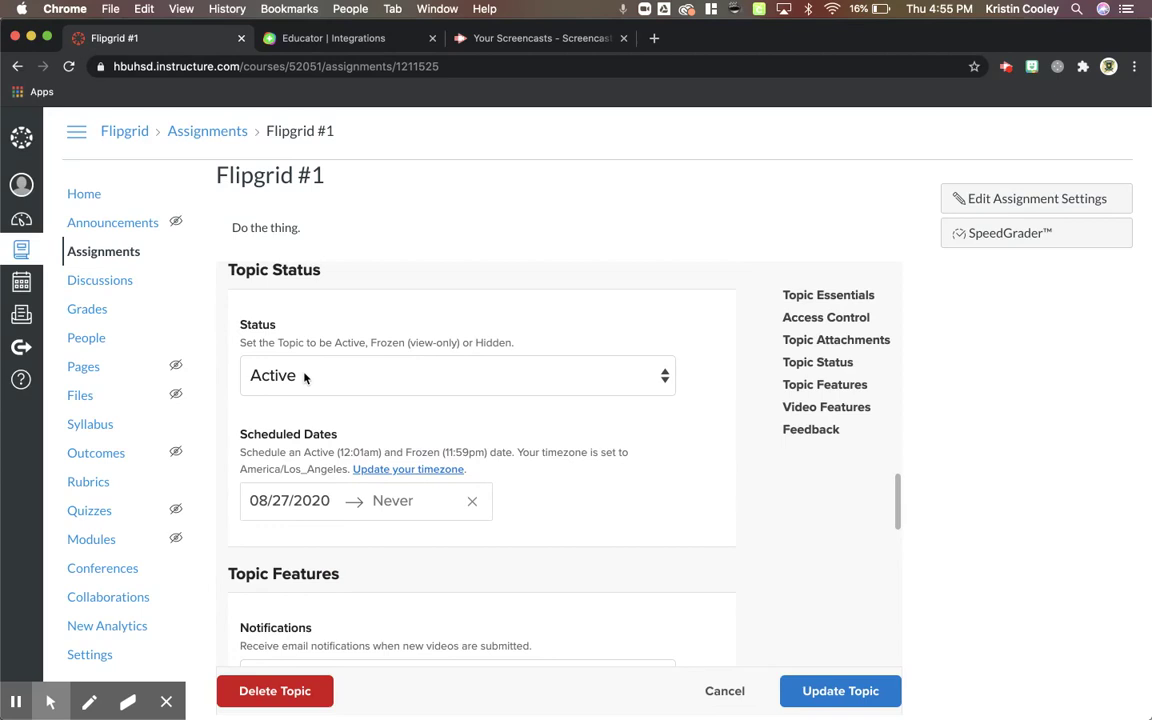
{"action": "scroll", "coordinate": [340, 388], "scroll_direction": "down", "scroll_amount": 3}
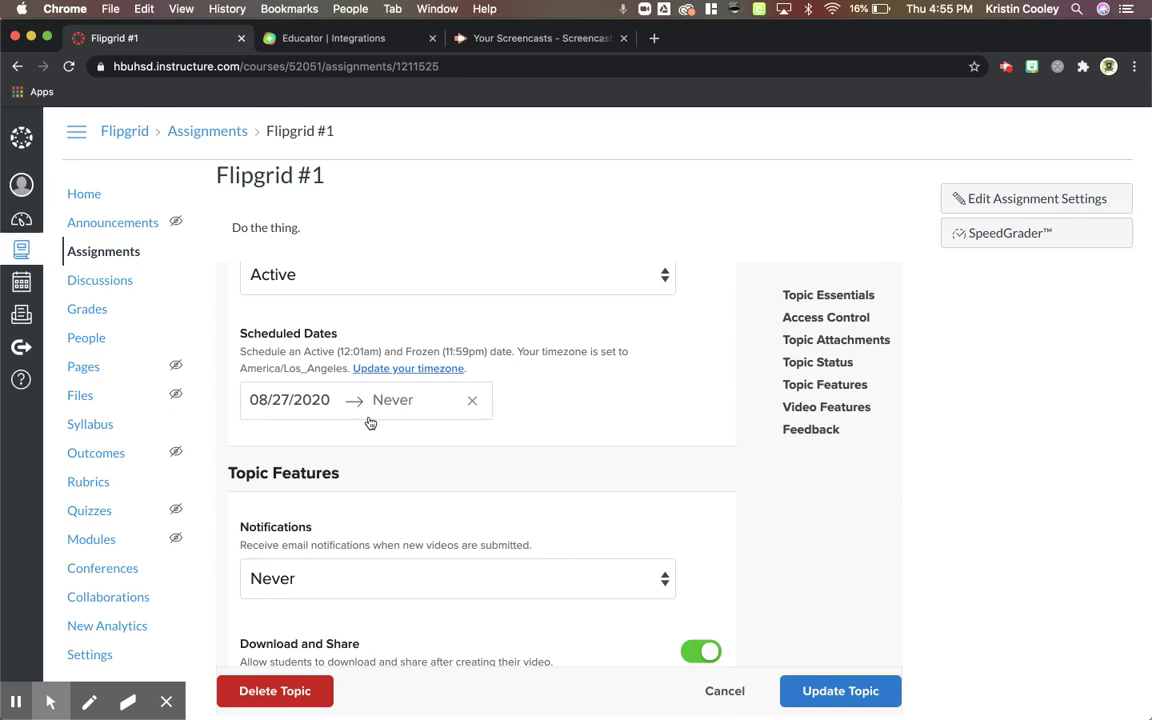
{"action": "scroll", "coordinate": [370, 423], "scroll_direction": "down", "scroll_amount": 6}
{"action": "scroll", "coordinate": [445, 388], "scroll_direction": "down", "scroll_amount": 10}
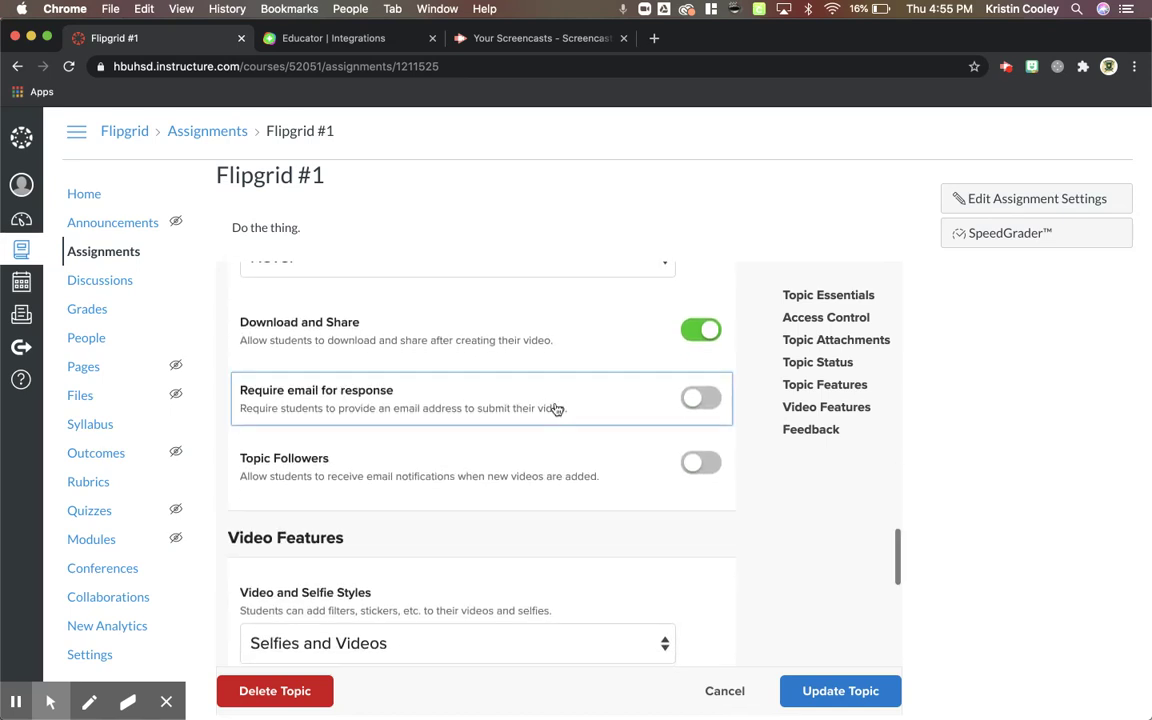
{"action": "scroll", "coordinate": [388, 414], "scroll_direction": "down", "scroll_amount": 2}
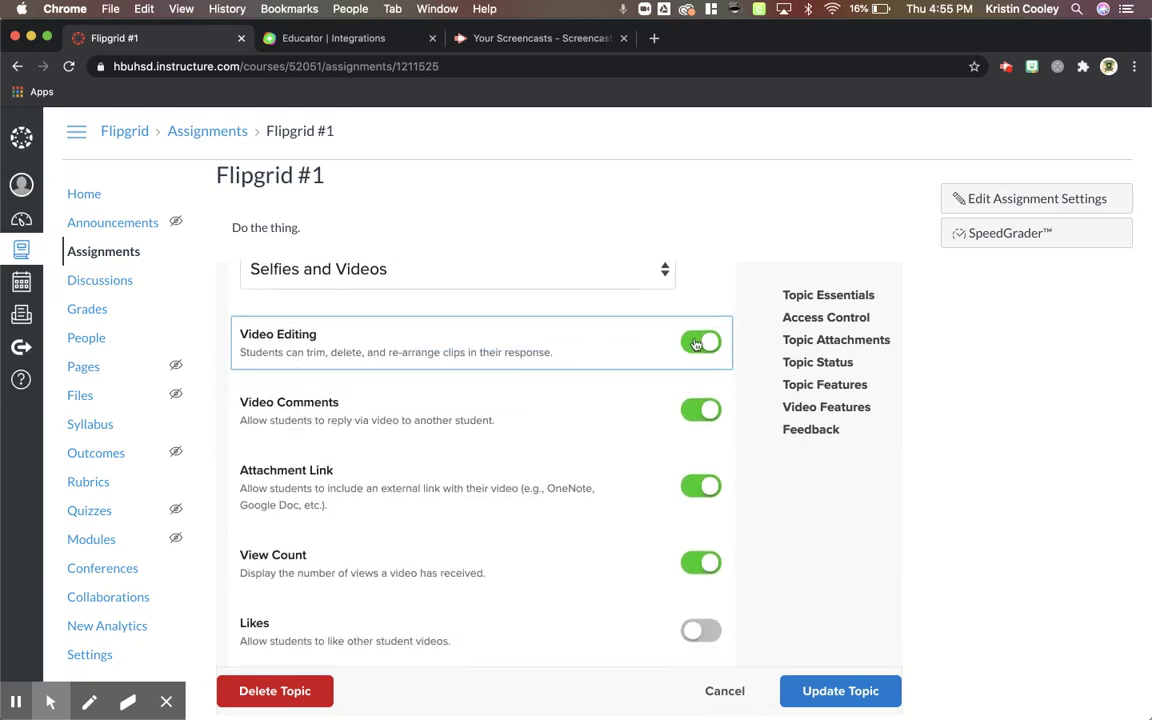
{"action": "scroll", "coordinate": [434, 365], "scroll_direction": "down", "scroll_amount": 3}
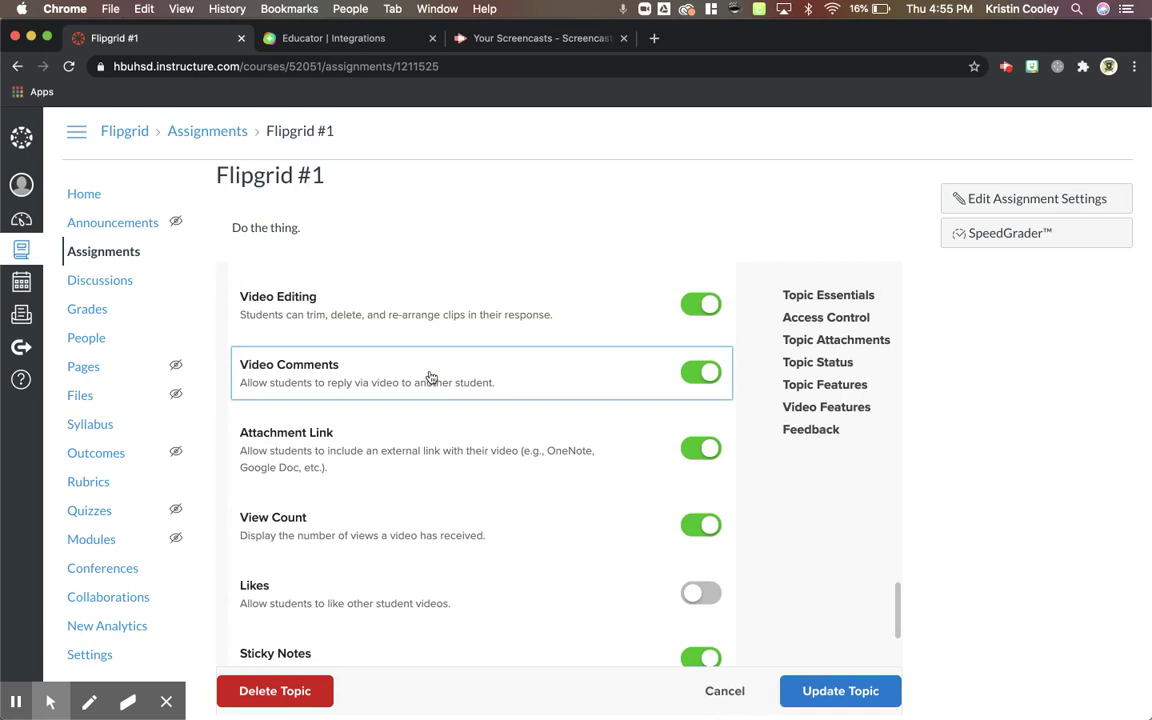
{"action": "scroll", "coordinate": [514, 394], "scroll_direction": "down", "scroll_amount": 6}
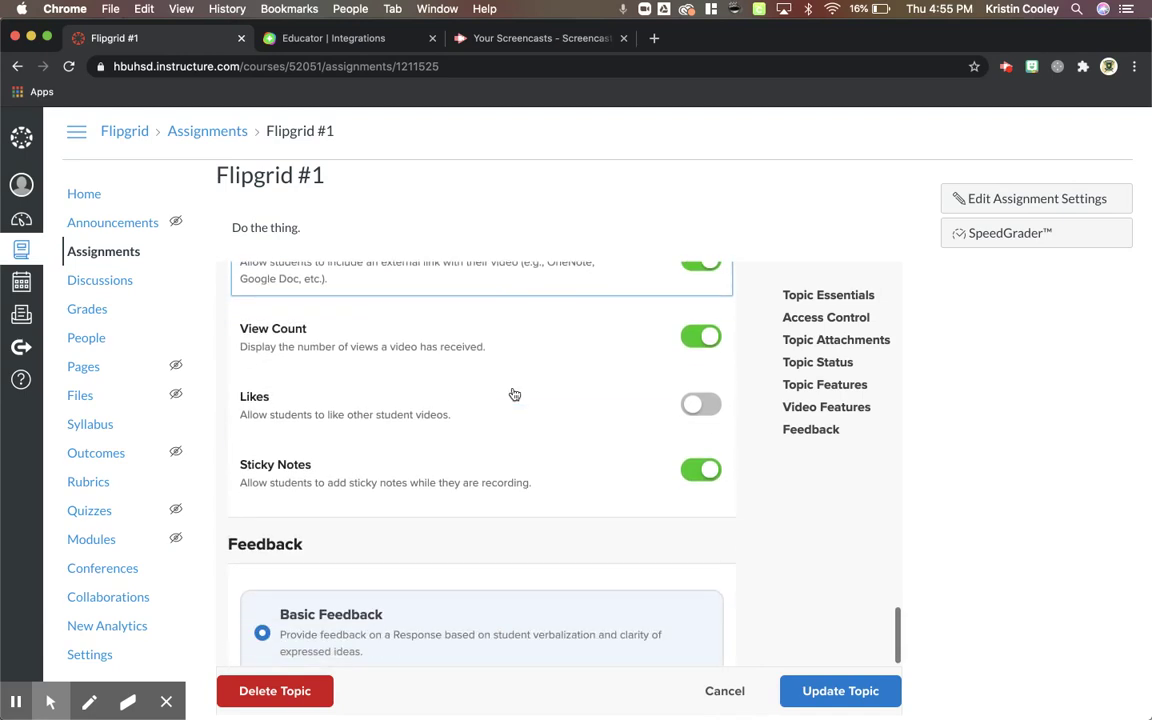
{"action": "scroll", "coordinate": [450, 395], "scroll_direction": "down", "scroll_amount": 2}
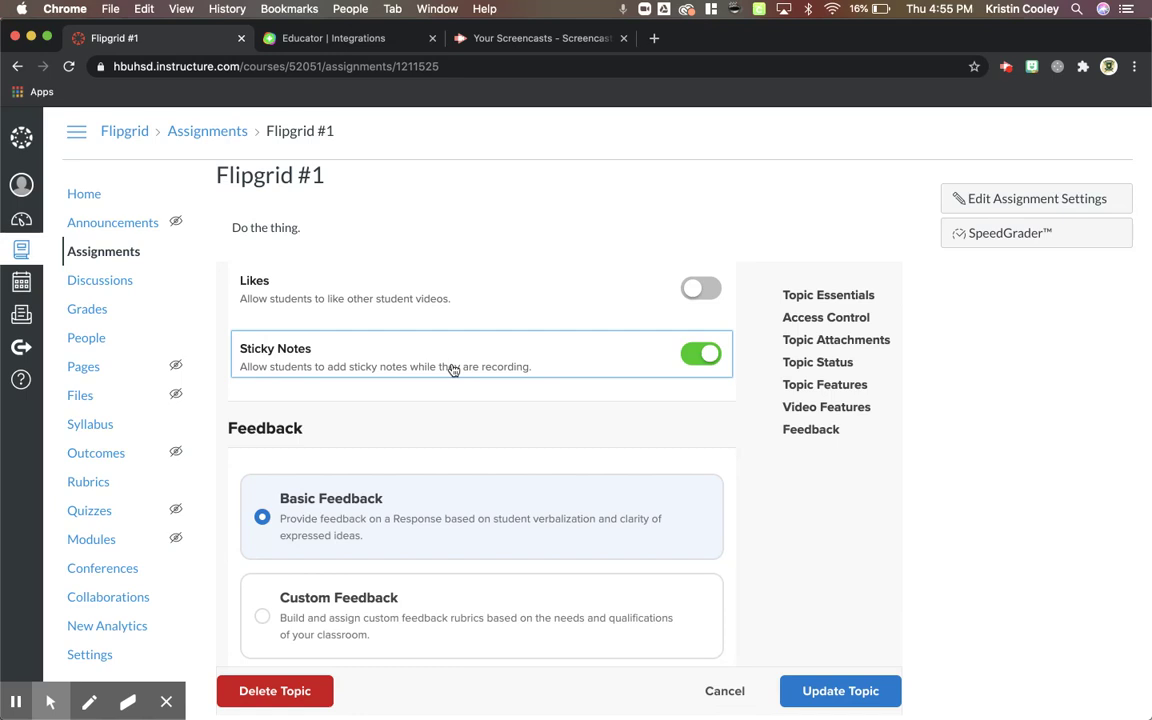
{"action": "scroll", "coordinate": [452, 370], "scroll_direction": "down", "scroll_amount": 8}
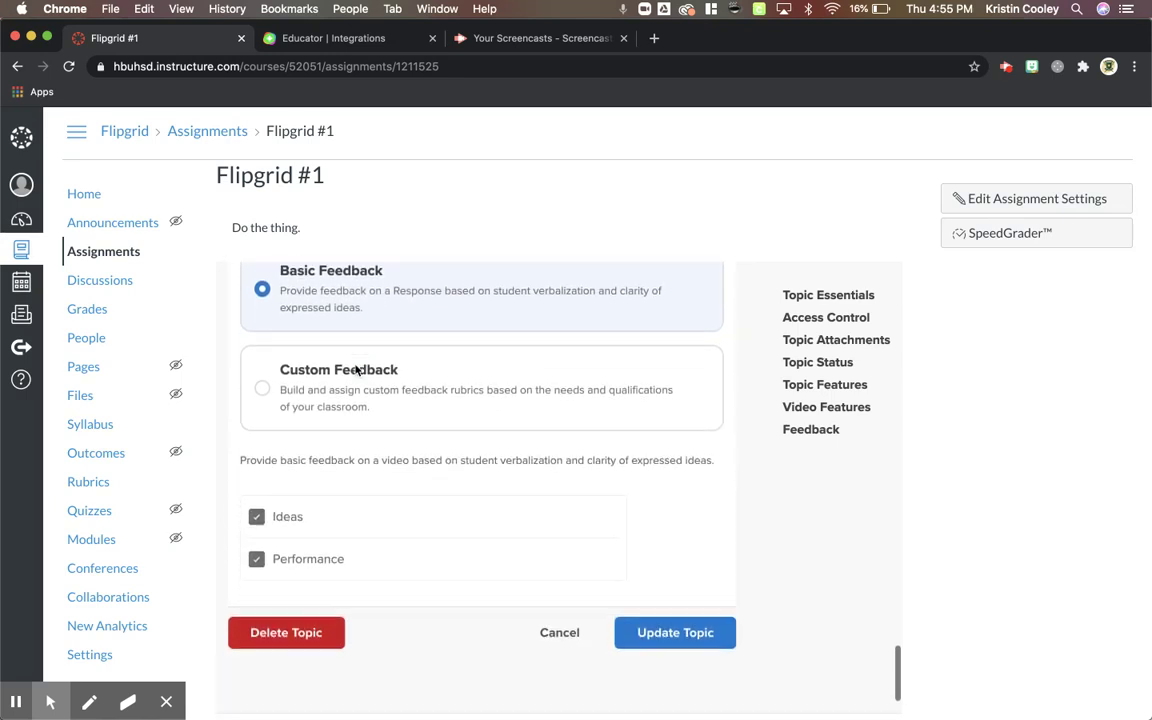
{"action": "scroll", "coordinate": [356, 374], "scroll_direction": "down", "scroll_amount": 2}
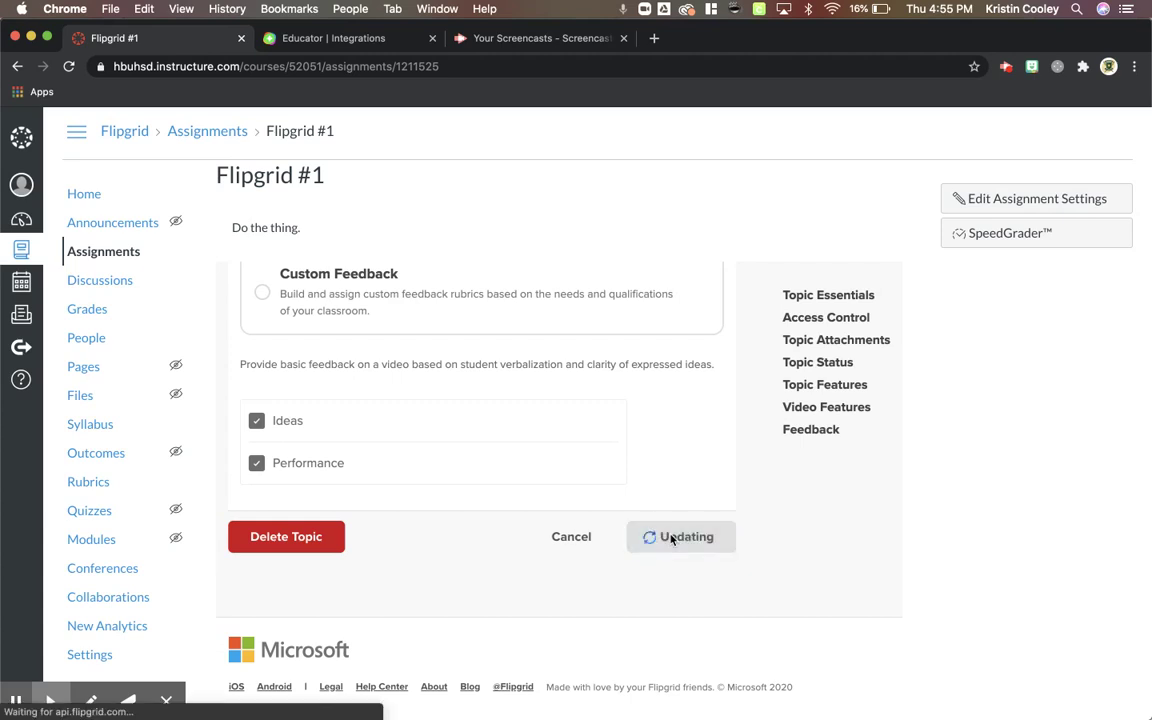
- Scroll through the saved Flipgrid #1 topic to check its unicorn GIF, join code and zero responses
{"action": "scroll", "coordinate": [525, 483], "scroll_direction": "down", "scroll_amount": 1}
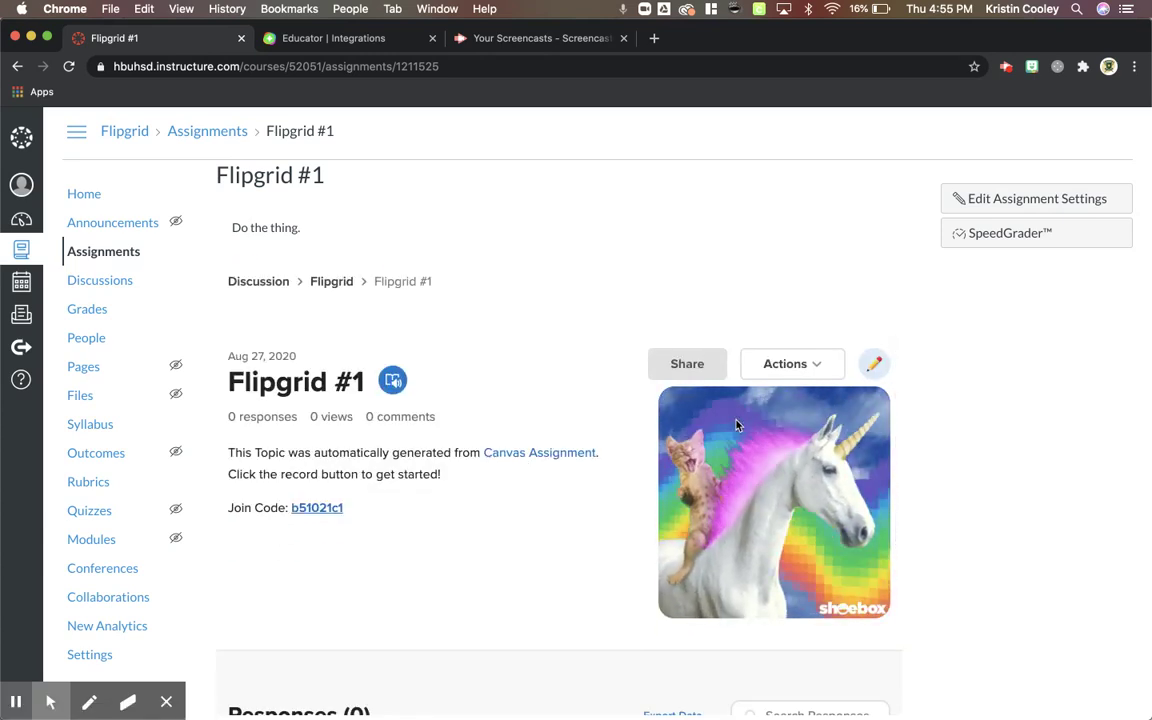
{"action": "scroll", "coordinate": [420, 500], "scroll_direction": "down", "scroll_amount": 1}
{"action": "scroll", "coordinate": [424, 437], "scroll_direction": "down", "scroll_amount": 2}
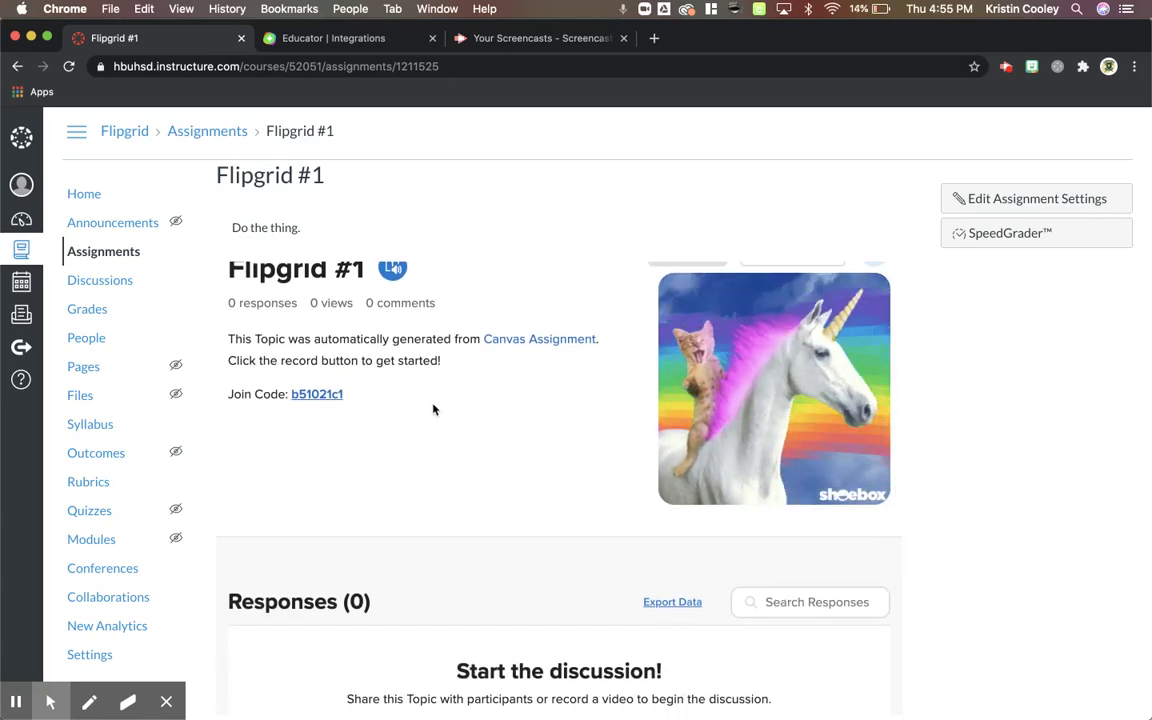
{"action": "scroll", "coordinate": [433, 409], "scroll_direction": "down", "scroll_amount": 4}
{"action": "scroll", "coordinate": [433, 408], "scroll_direction": "up", "scroll_amount": 6}
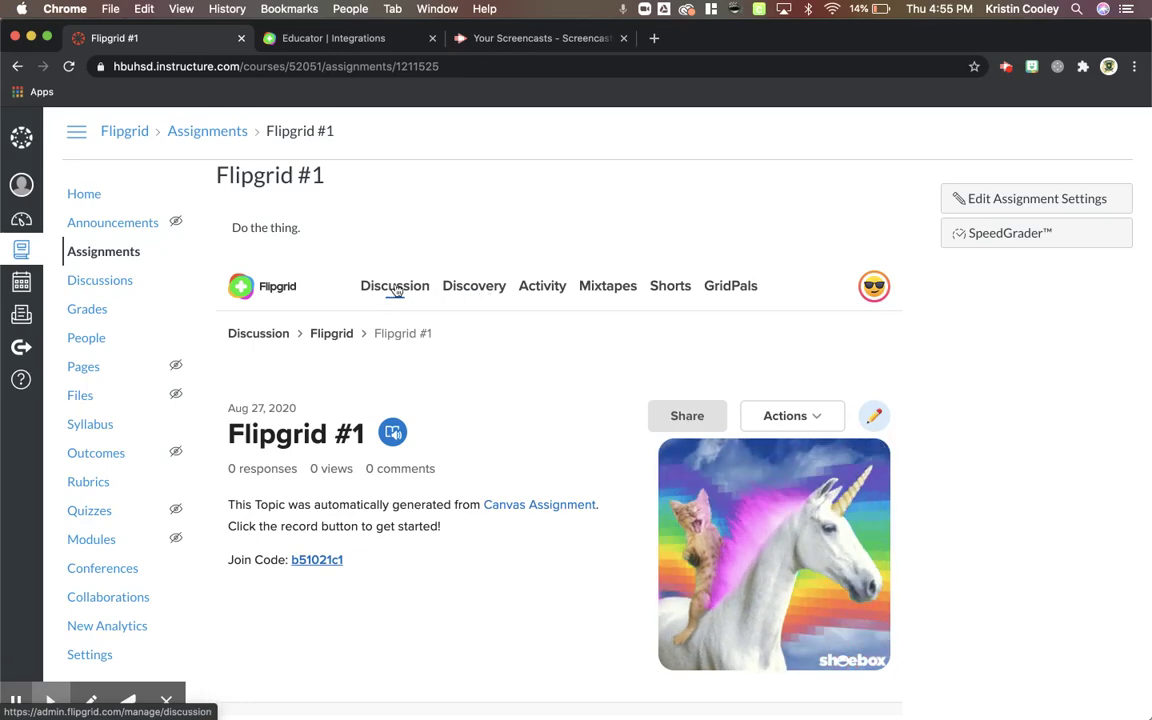
{"action": "left_click", "coordinate": [166, 703]}
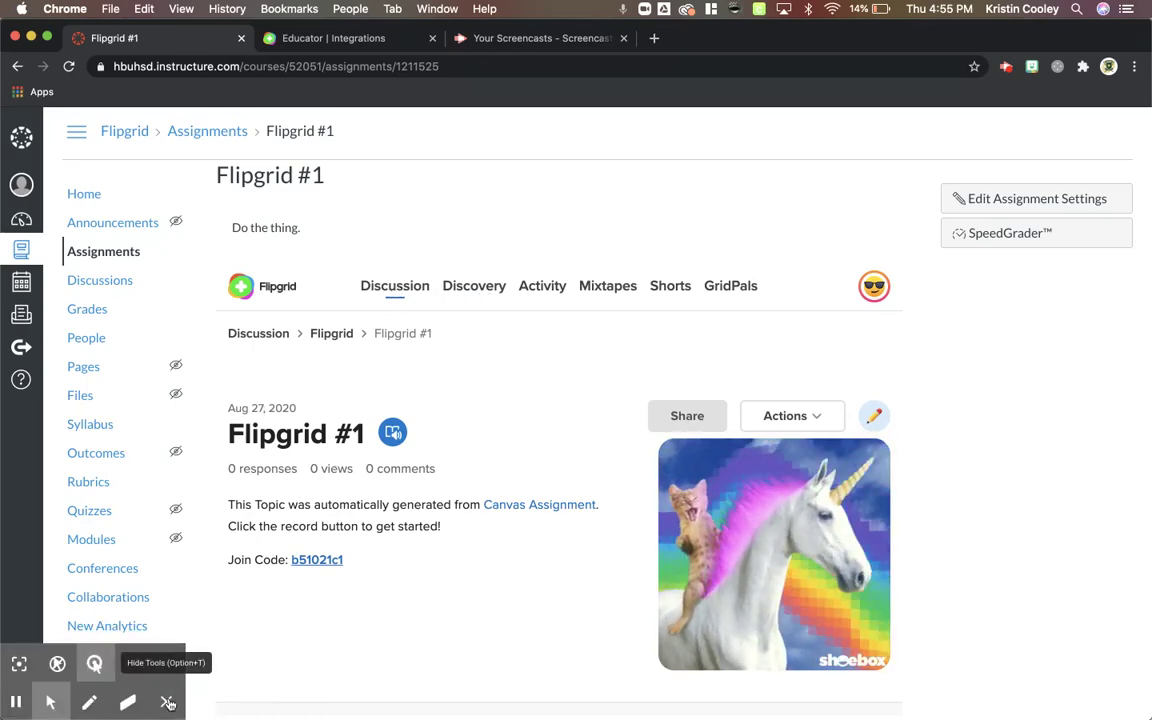
- Enter Student View from the course Settings to reach the student Assignments list with Flipgrid #1
{"action": "left_click", "coordinate": [166, 703]}
{"action": "left_click", "coordinate": [90, 655]}
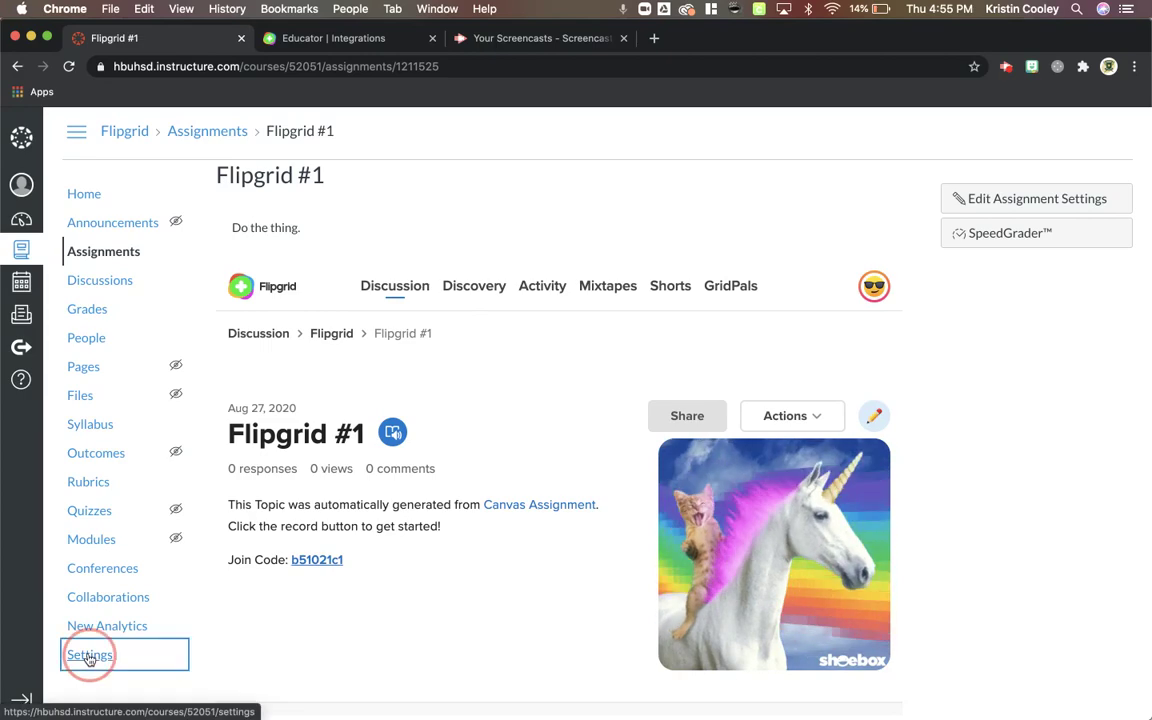
{"action": "left_click", "coordinate": [983, 250]}
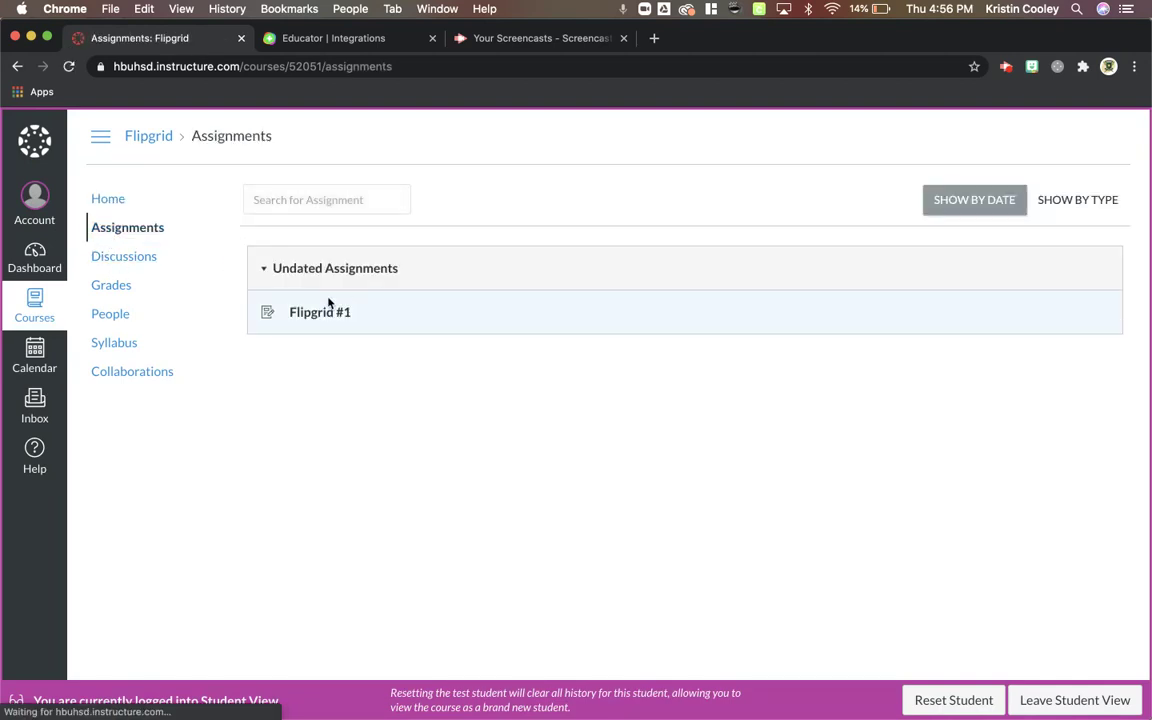
- Open Flipgrid #1 as a student and scroll the embed down to its 0 Responses section
{"action": "left_click", "coordinate": [318, 318]}
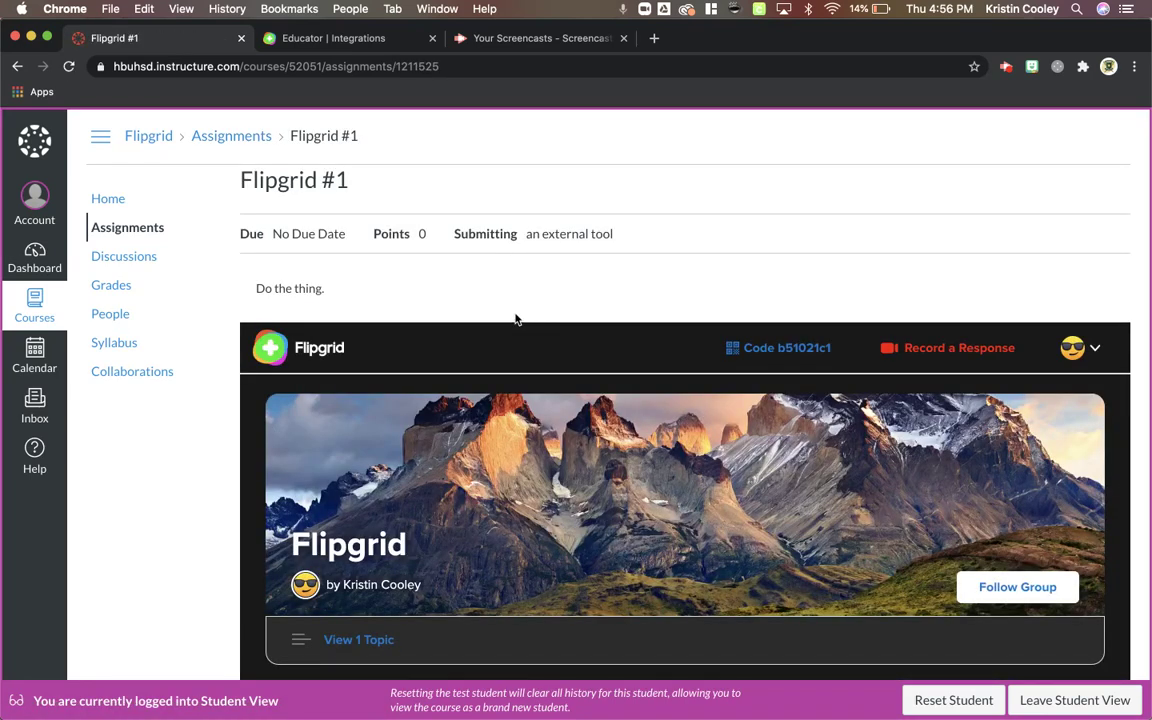
{"action": "scroll", "coordinate": [489, 481], "scroll_direction": "down", "scroll_amount": 5}
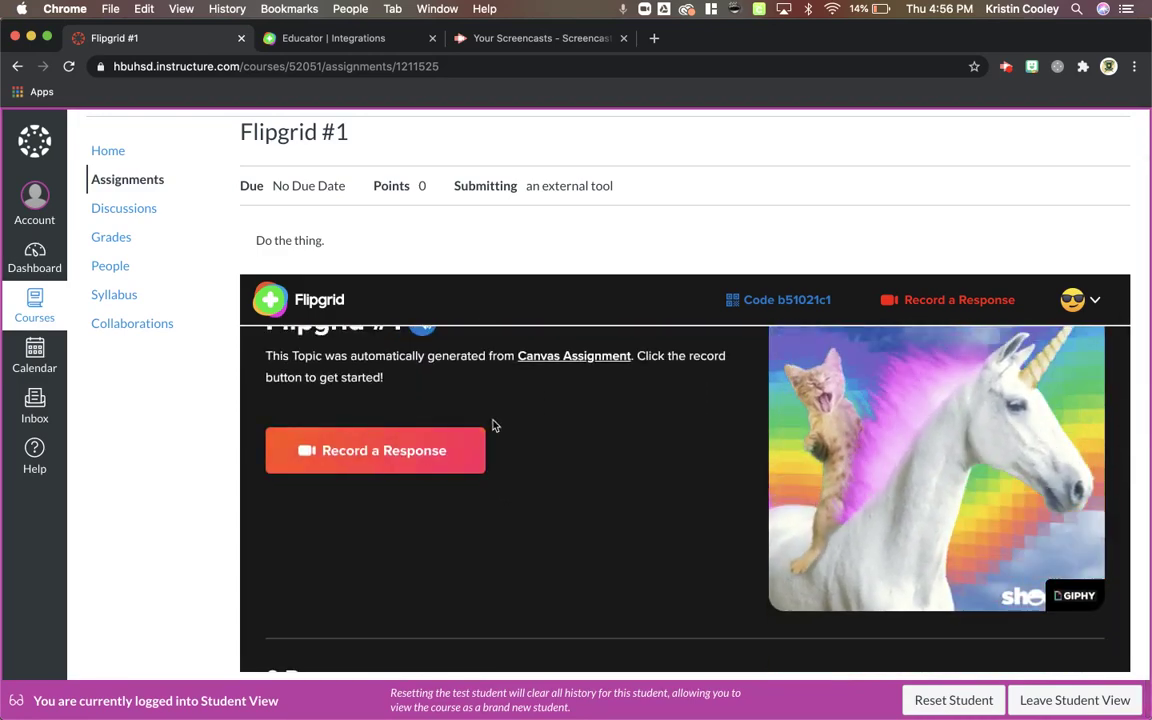
{"action": "scroll", "coordinate": [493, 424], "scroll_direction": "up", "scroll_amount": 1}
{"action": "scroll", "coordinate": [393, 433], "scroll_direction": "down", "scroll_amount": 3}
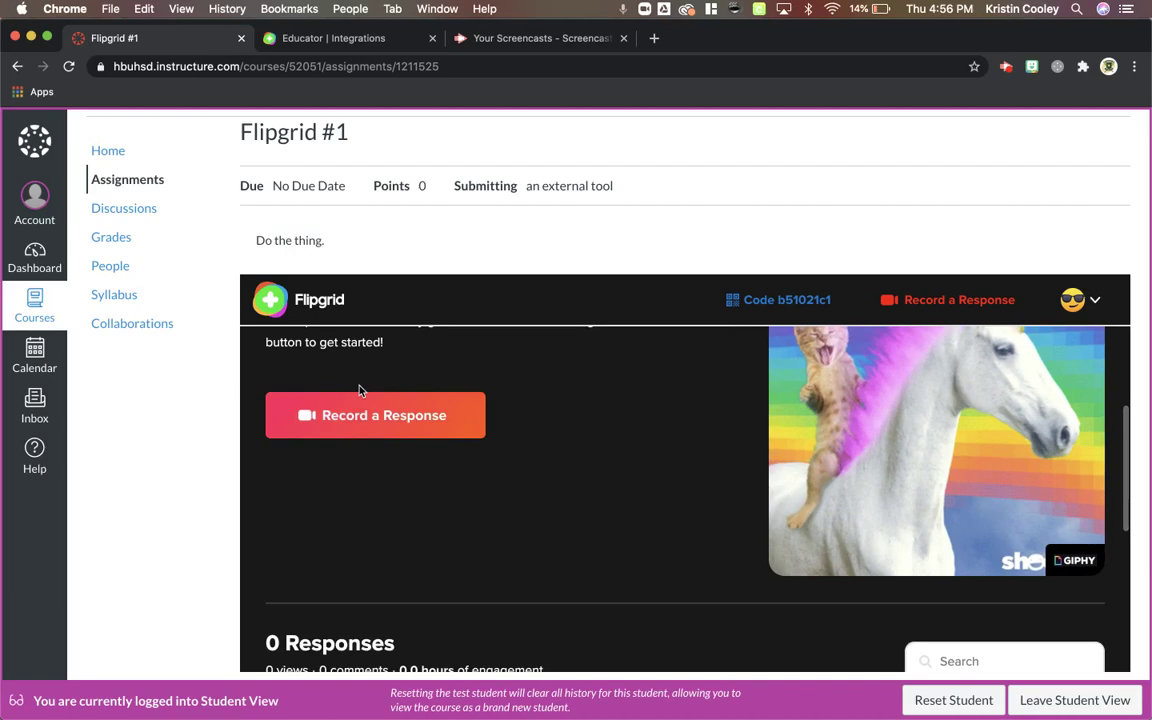
{"action": "scroll", "coordinate": [378, 392], "scroll_direction": "up", "scroll_amount": 2}
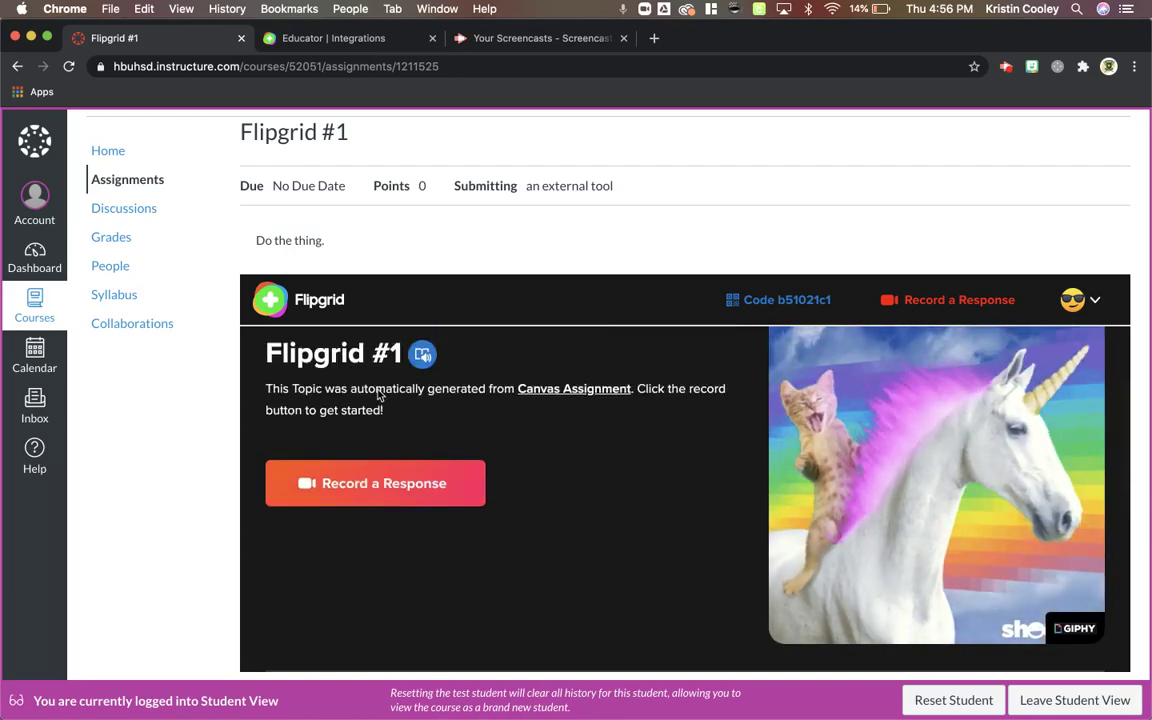
{"action": "scroll", "coordinate": [378, 400], "scroll_direction": "down", "scroll_amount": 2}
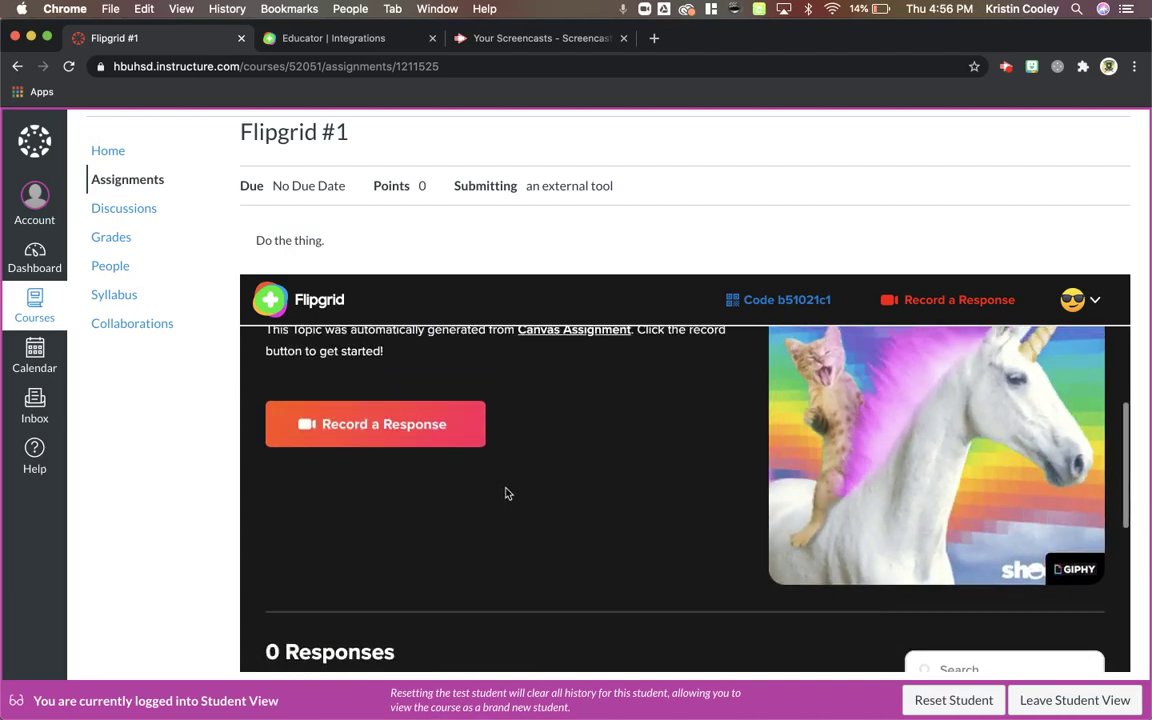
{"action": "scroll", "coordinate": [506, 492], "scroll_direction": "up", "scroll_amount": 3}
{"action": "scroll", "coordinate": [407, 455], "scroll_direction": "down", "scroll_amount": 1}
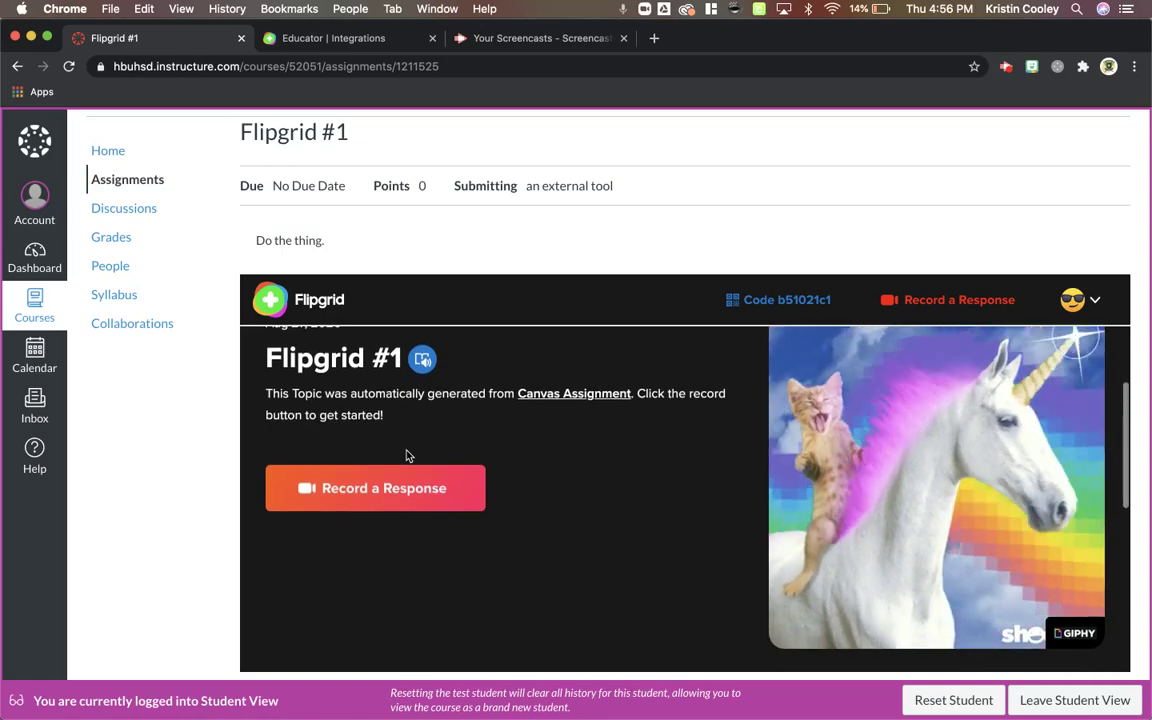
{"action": "scroll", "coordinate": [352, 485], "scroll_direction": "down", "scroll_amount": 2}
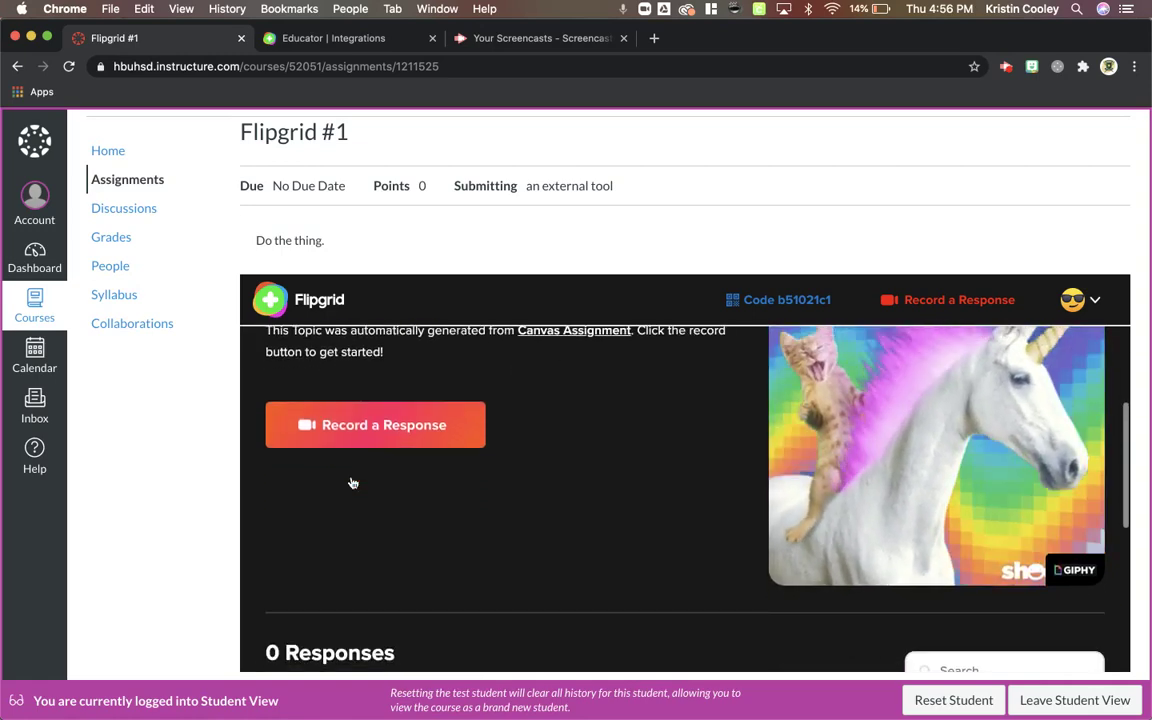
{"action": "scroll", "coordinate": [352, 483], "scroll_direction": "down", "scroll_amount": 10}
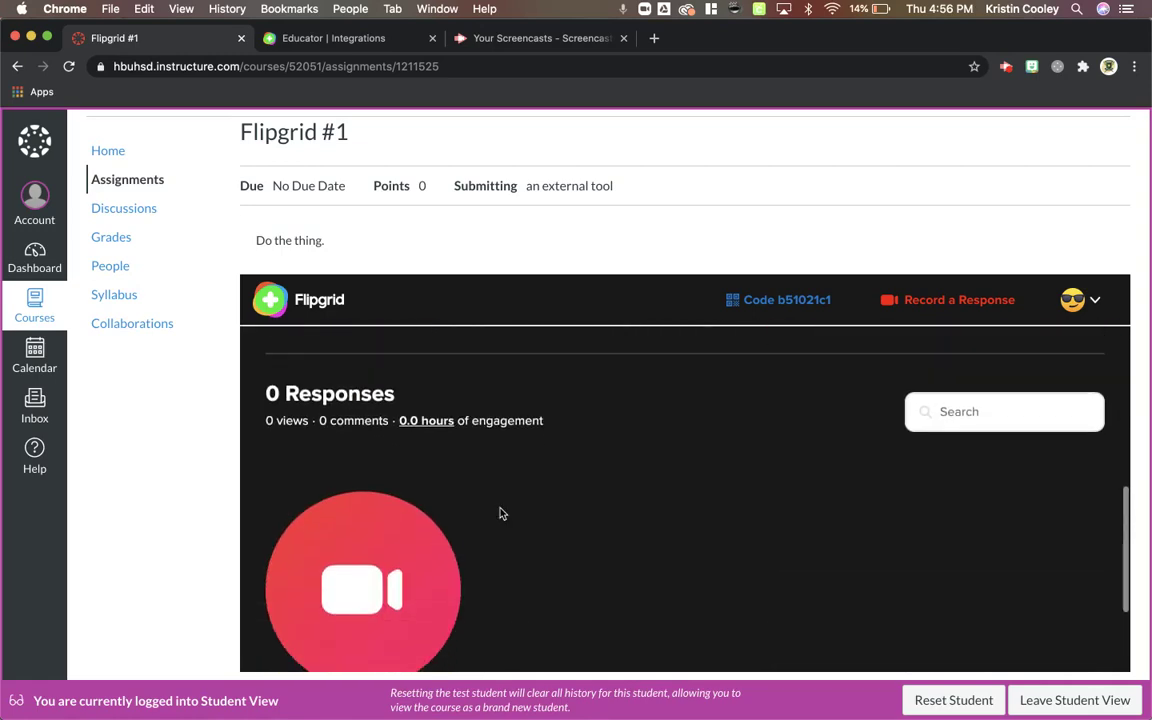
{"action": "scroll", "coordinate": [400, 427], "scroll_direction": "up", "scroll_amount": 2}
{"action": "scroll", "coordinate": [380, 428], "scroll_direction": "down", "scroll_amount": 3}
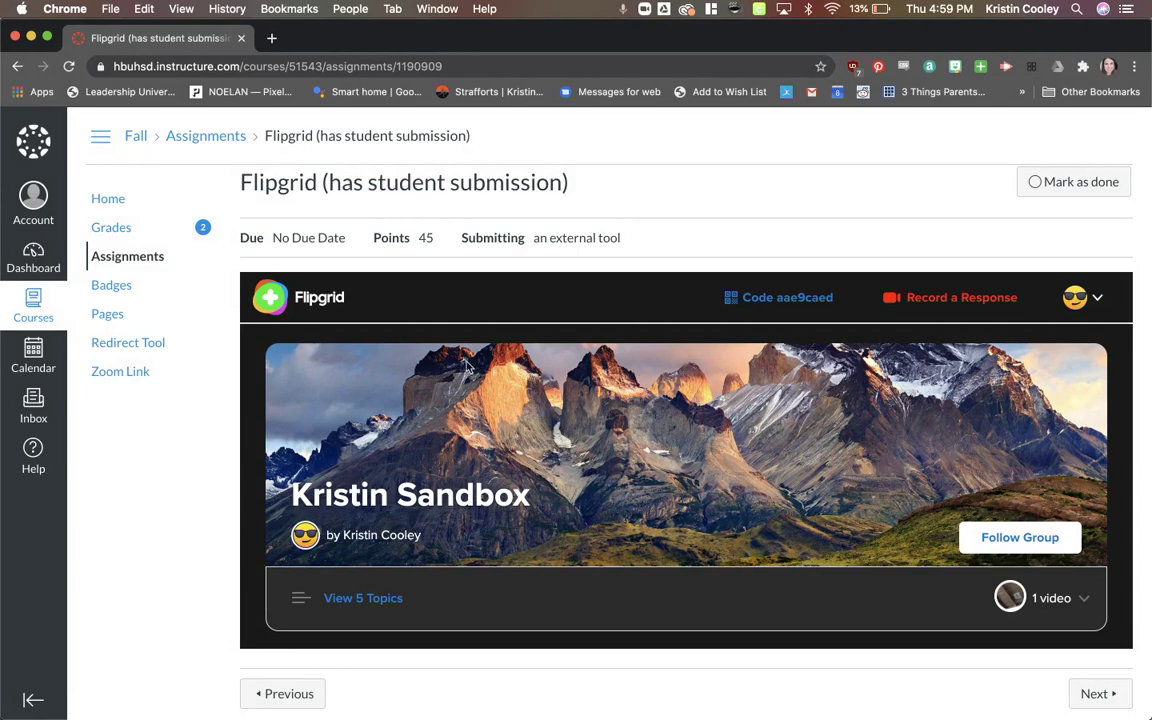
- Scroll the 'Flipgrid (has student submission)' embed, then return to the course Assignments list
{"action": "scroll", "coordinate": [293, 352], "scroll_direction": "down", "scroll_amount": 5}
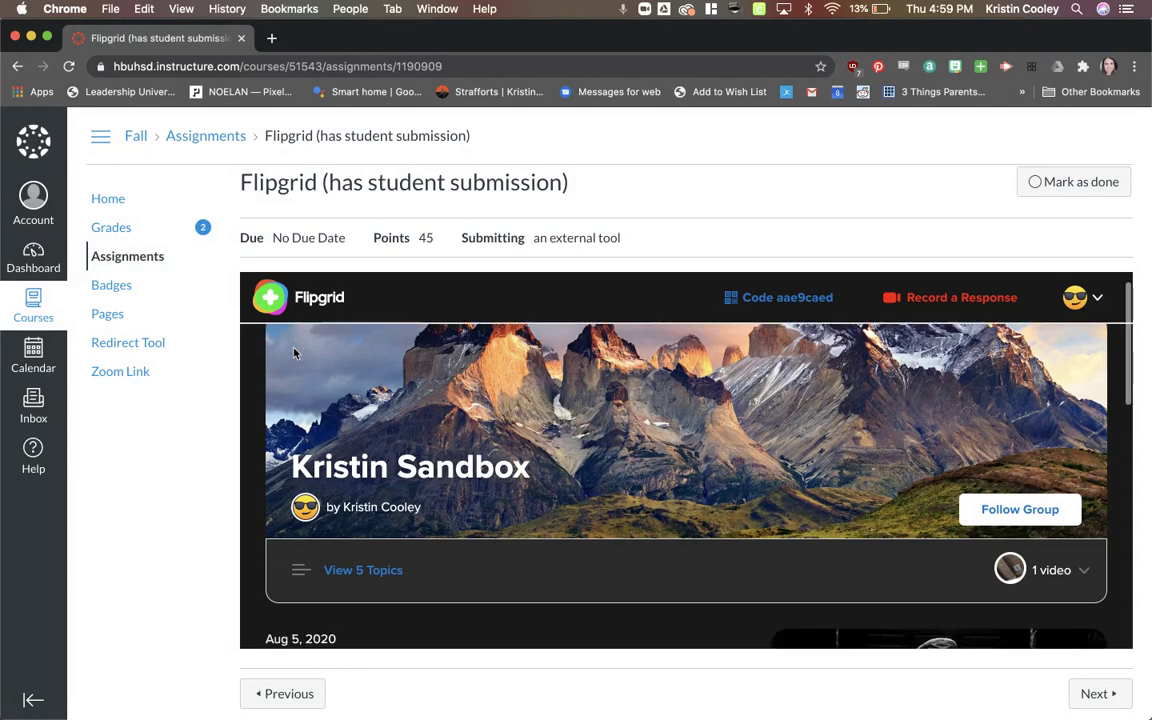
{"action": "scroll", "coordinate": [403, 419], "scroll_direction": "down", "scroll_amount": 3}
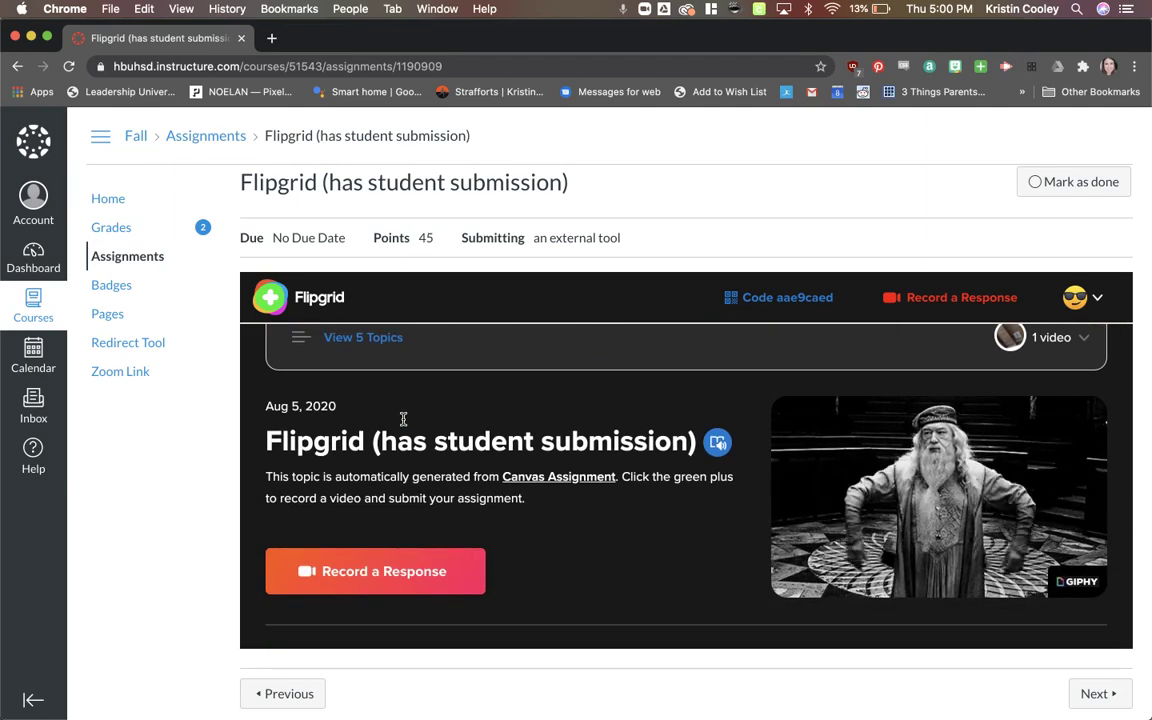
{"action": "scroll", "coordinate": [409, 437], "scroll_direction": "up", "scroll_amount": 5}
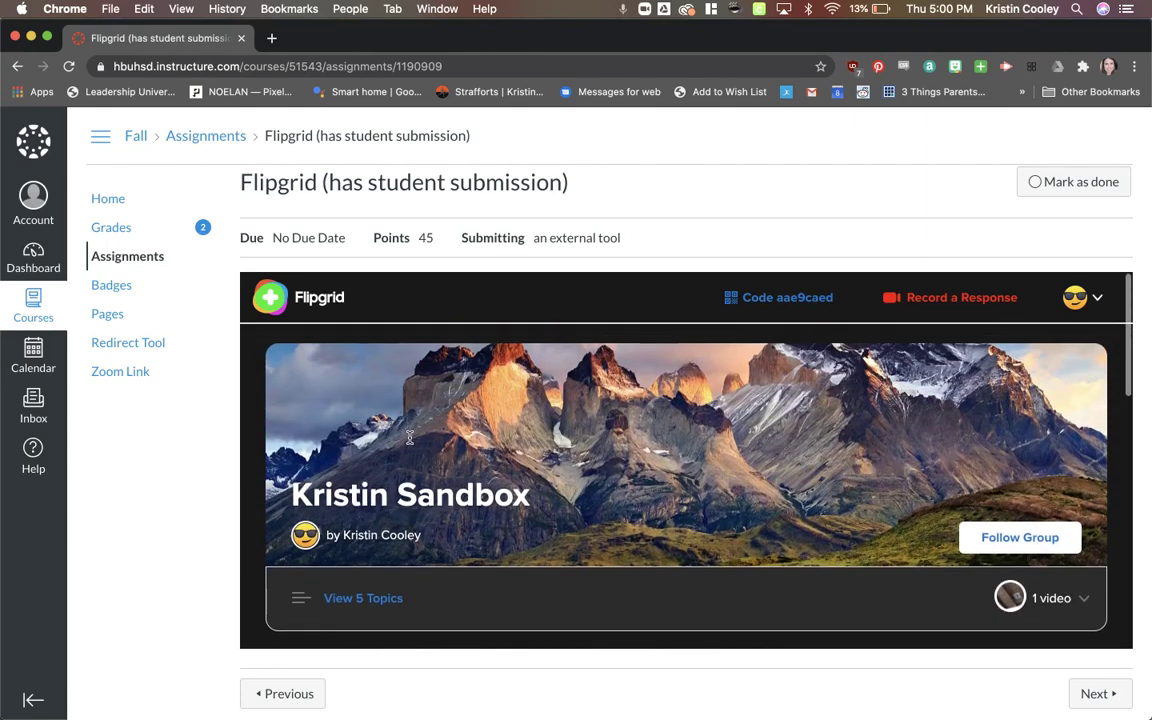
{"action": "scroll", "coordinate": [409, 437], "scroll_direction": "down", "scroll_amount": 2}
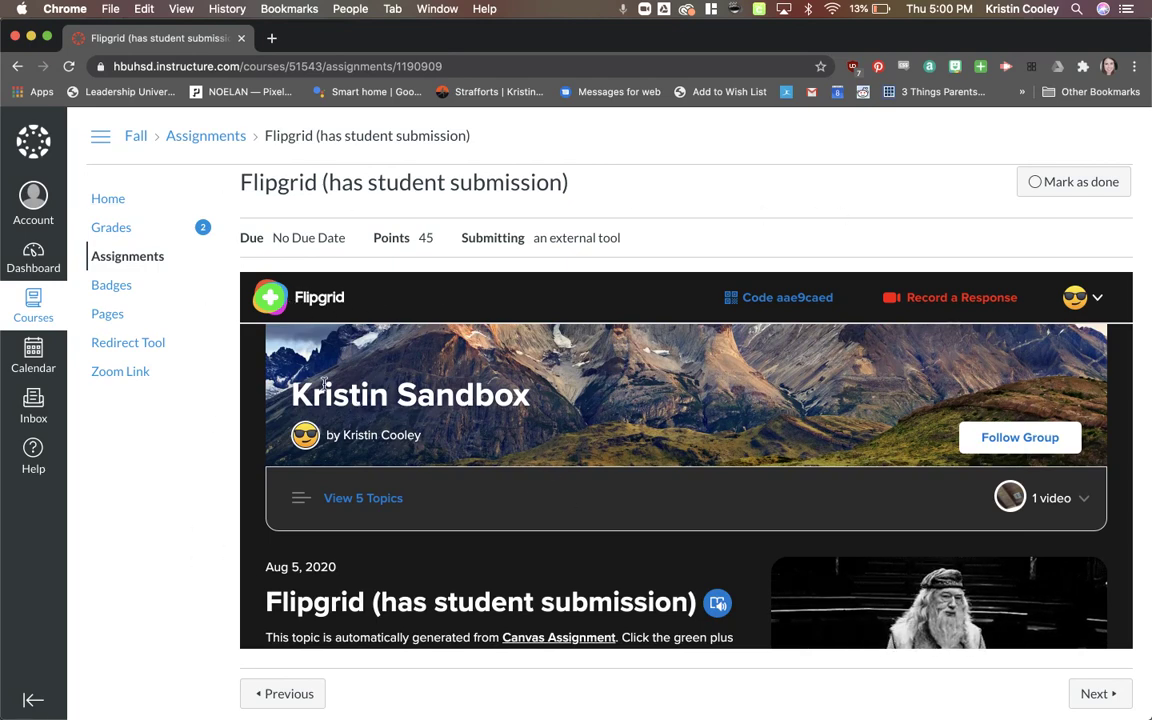
{"action": "left_click", "coordinate": [118, 260]}
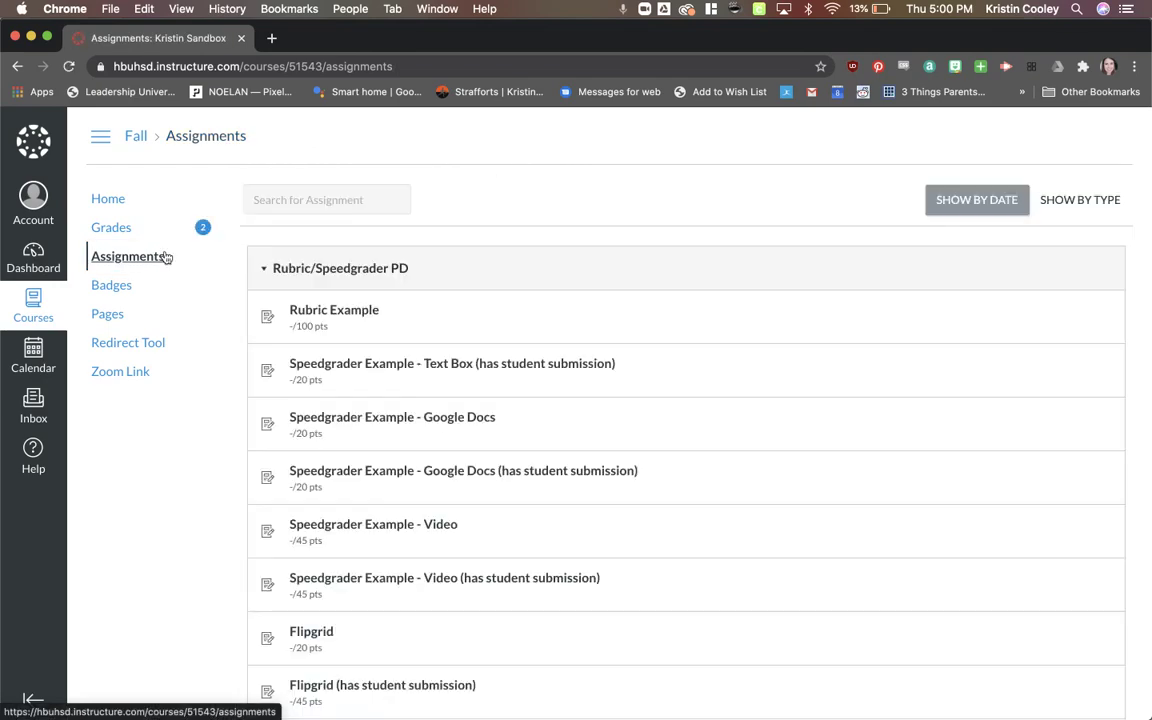
- Find 'flip' on the Assignments page and open 'Flipgrid (has student submission)'
{"action": "scroll", "coordinate": [370, 430], "scroll_direction": "down", "scroll_amount": 15}
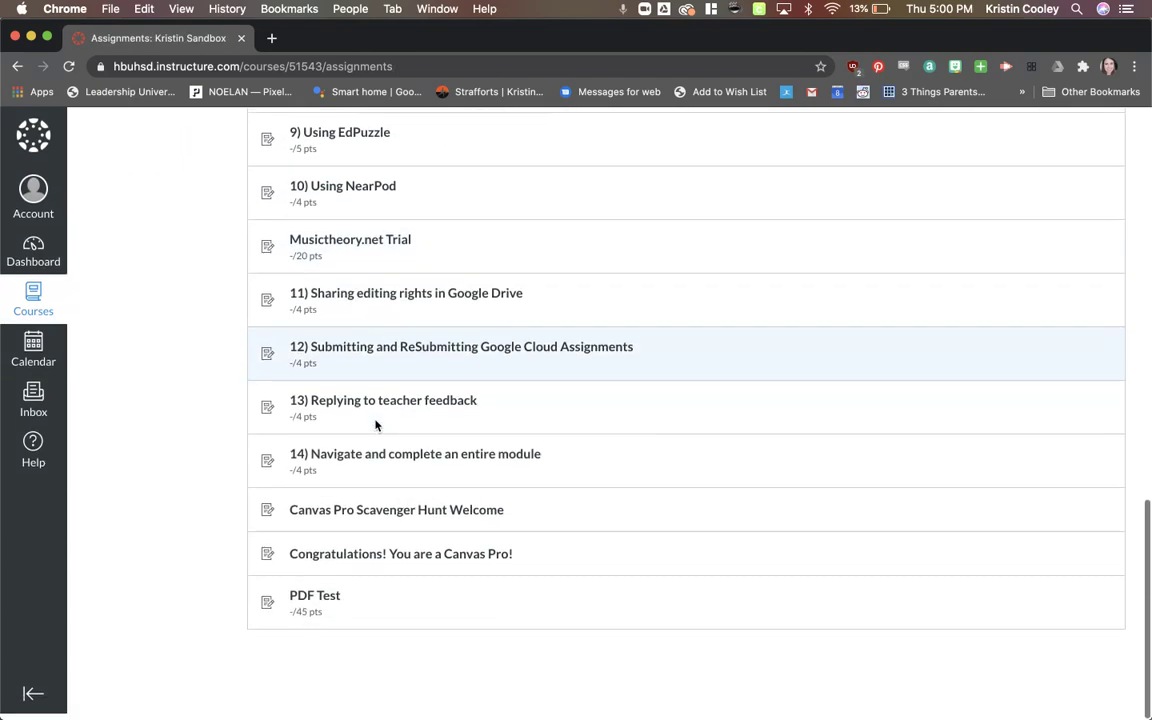
{"action": "scroll", "coordinate": [365, 280], "scroll_direction": "up", "scroll_amount": 8}
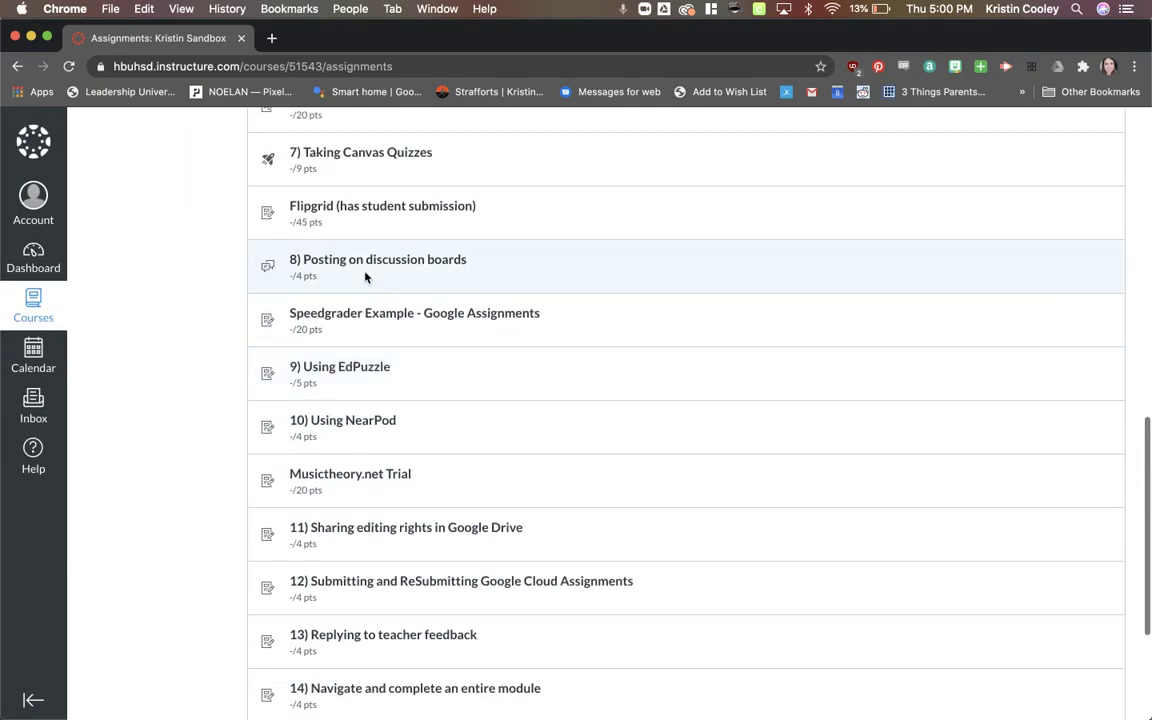
{"action": "scroll", "coordinate": [365, 277], "scroll_direction": "up", "scroll_amount": 2}
{"action": "key", "text": "super+f"}
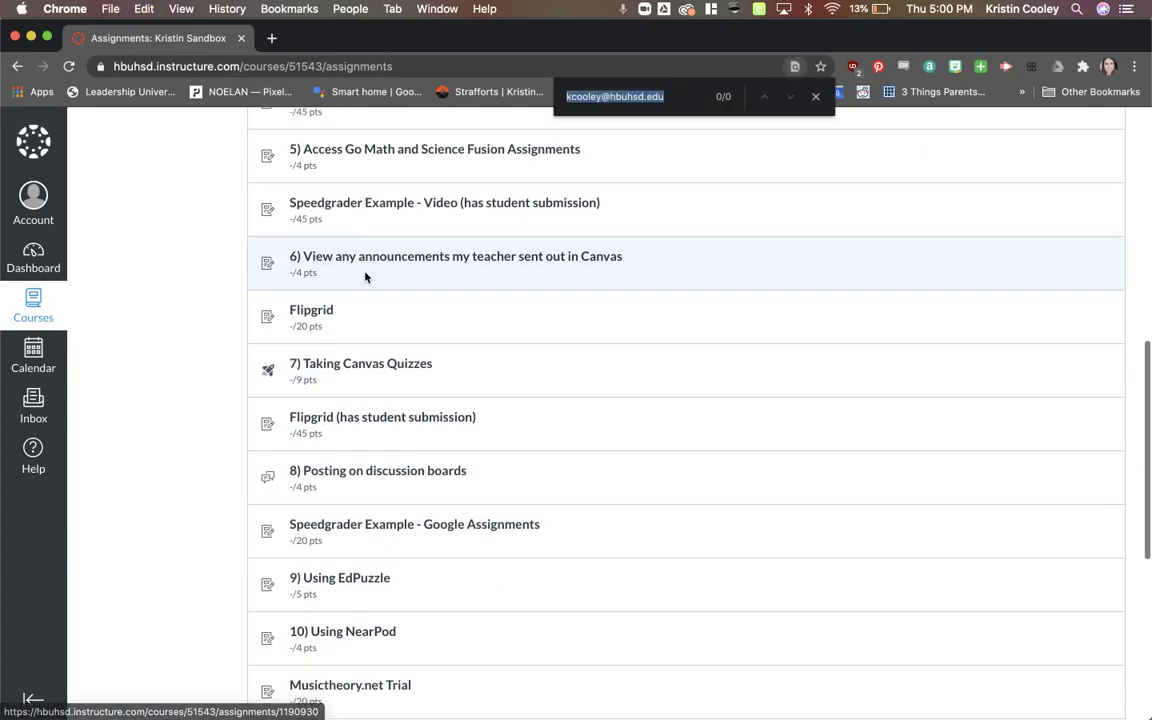
{"action": "type", "text": "flip"}
{"action": "left_click", "coordinate": [362, 524]}
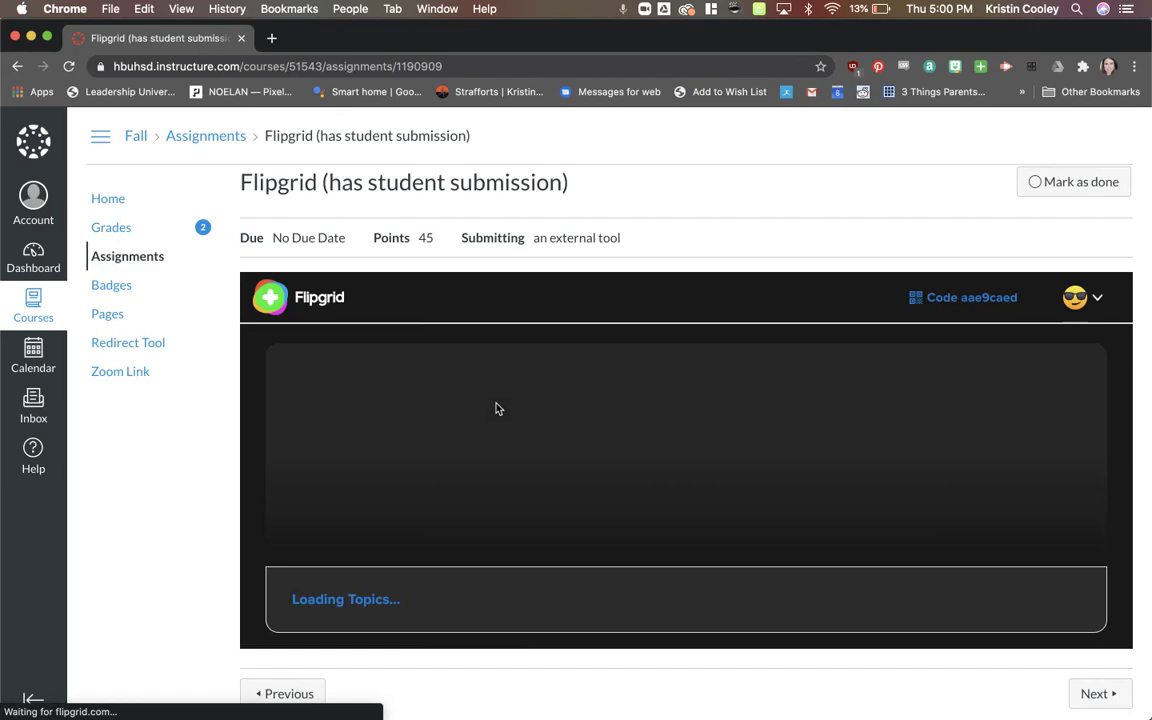
- Scroll the embedded topic down to the 1 Response thumbnail from Aug 5
{"action": "scroll", "coordinate": [440, 432], "scroll_direction": "down", "scroll_amount": 3}
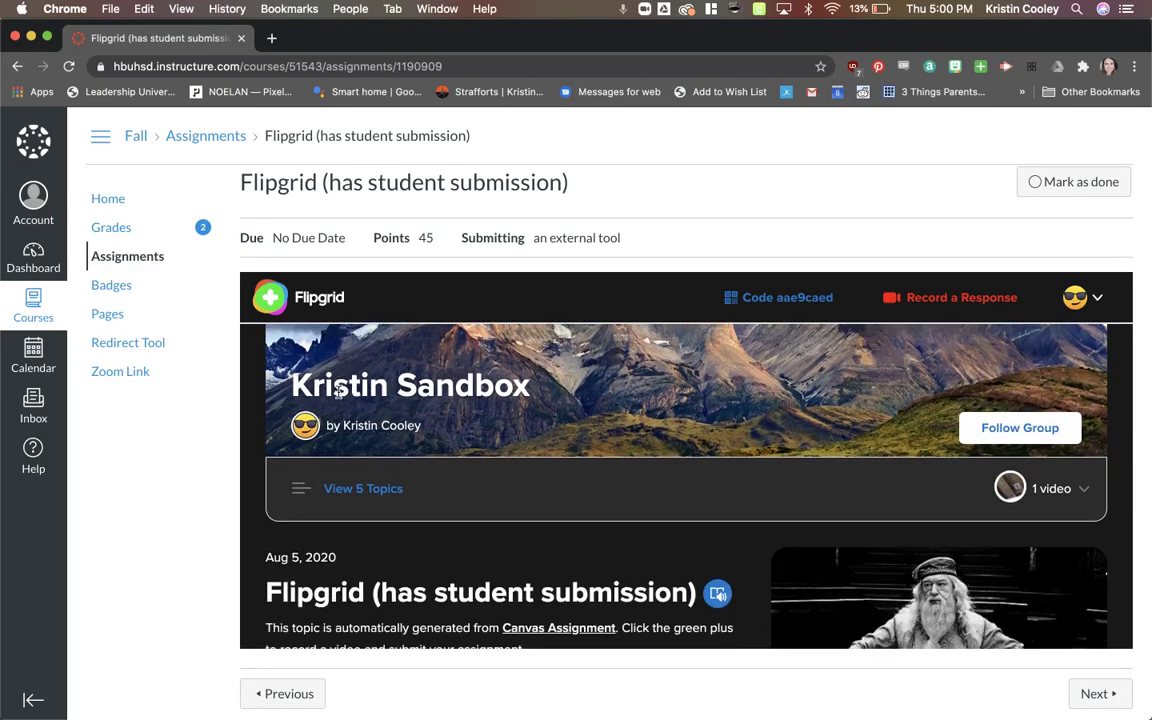
{"action": "scroll", "coordinate": [512, 481], "scroll_direction": "down", "scroll_amount": 3}
{"action": "scroll", "coordinate": [632, 427], "scroll_direction": "down", "scroll_amount": 2}
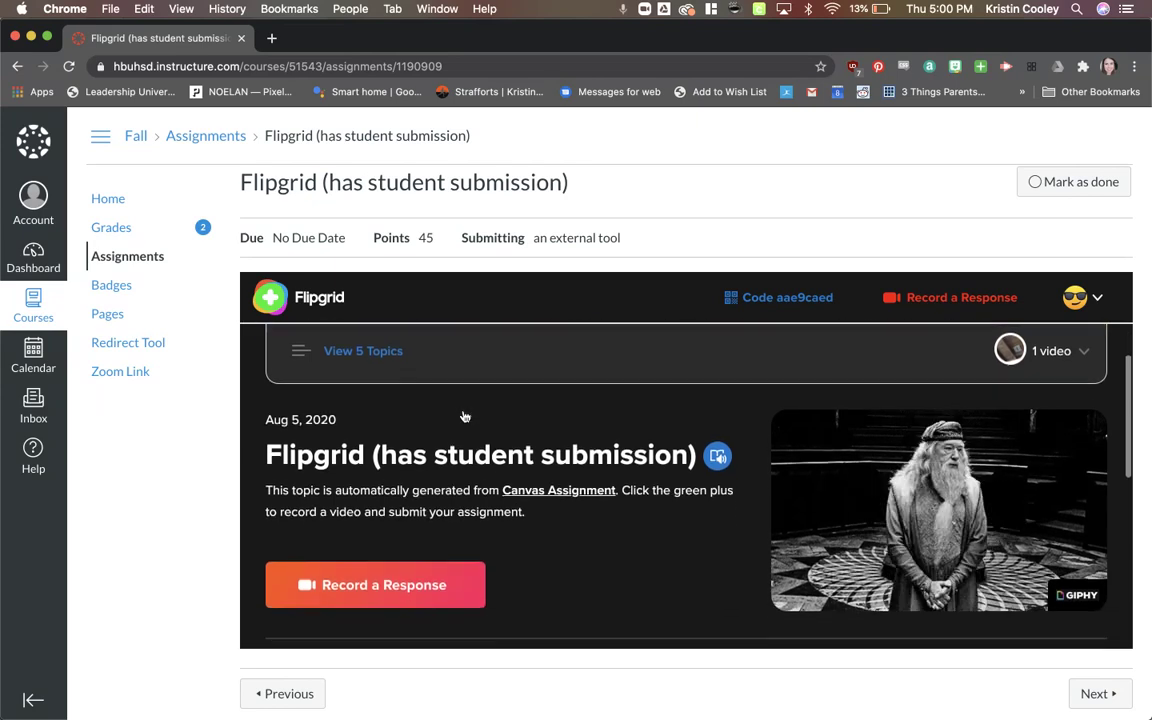
{"action": "scroll", "coordinate": [350, 437], "scroll_direction": "down", "scroll_amount": 1}
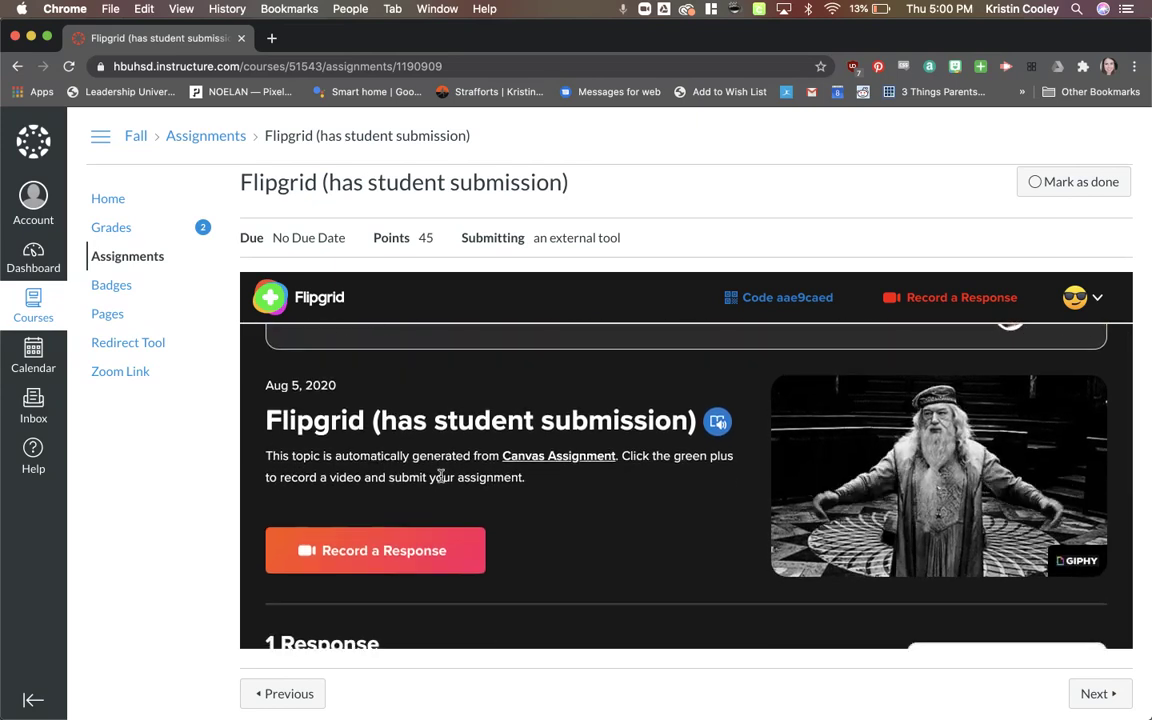
{"action": "scroll", "coordinate": [442, 476], "scroll_direction": "down", "scroll_amount": 1}
{"action": "scroll", "coordinate": [379, 500], "scroll_direction": "down", "scroll_amount": 2}
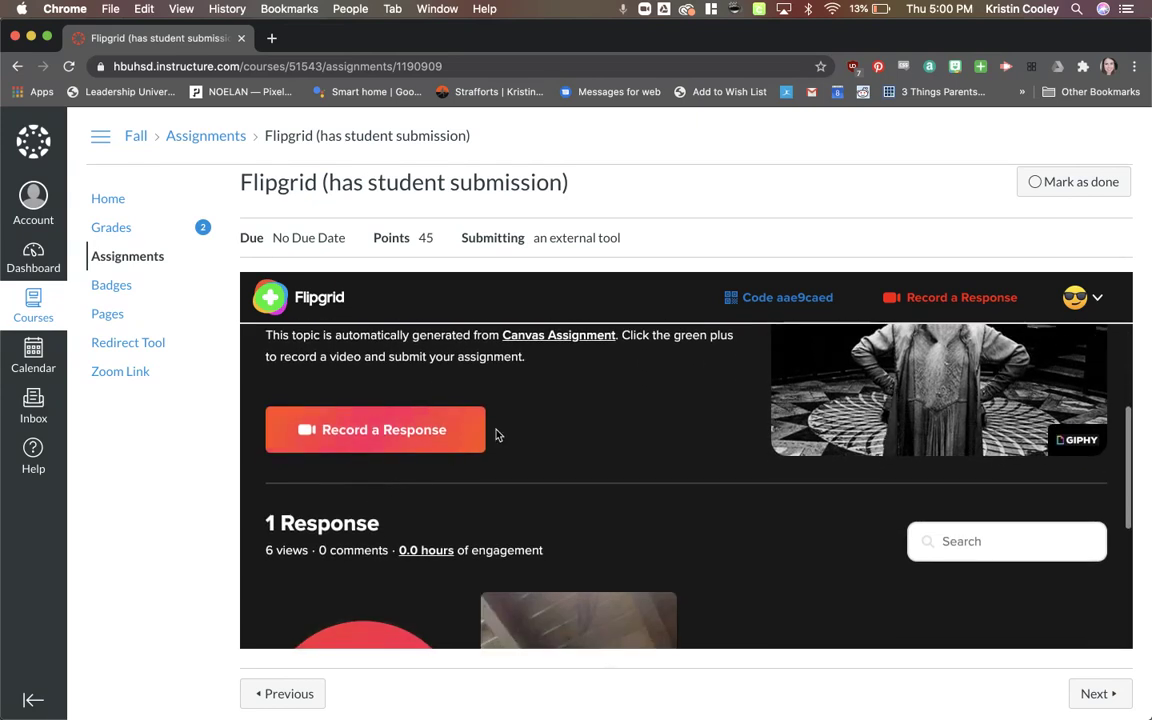
{"action": "scroll", "coordinate": [420, 441], "scroll_direction": "down", "scroll_amount": 3}
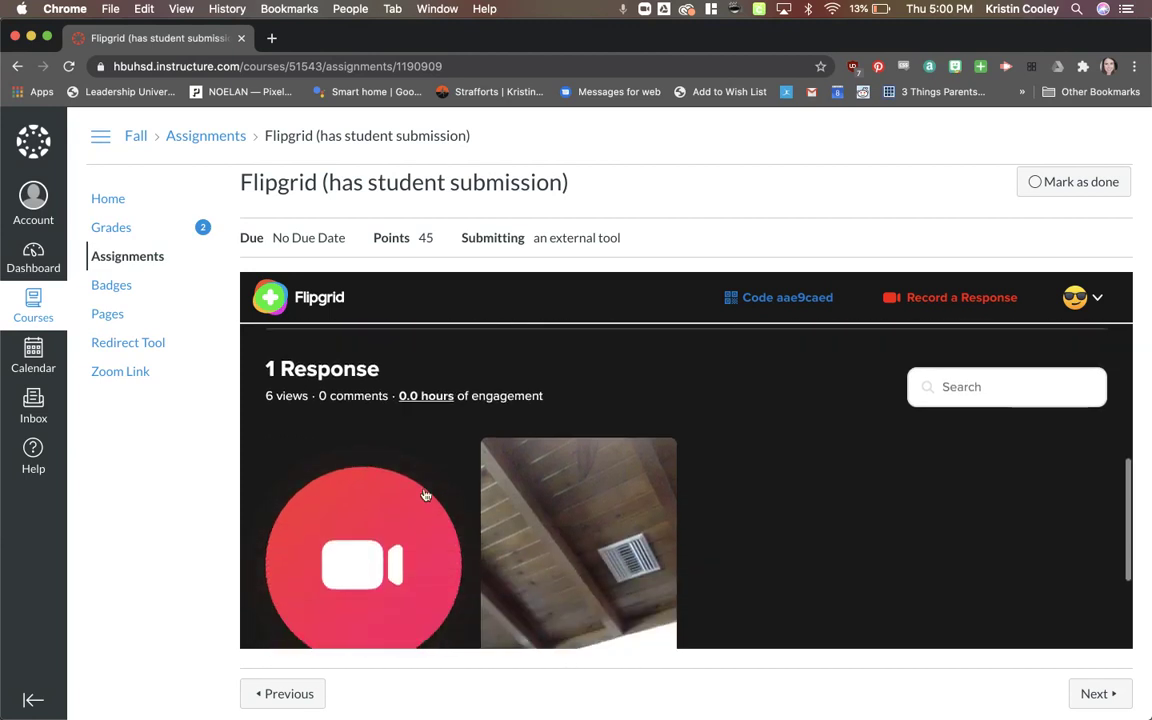
{"action": "scroll", "coordinate": [358, 441], "scroll_direction": "down", "scroll_amount": 1}
{"action": "scroll", "coordinate": [400, 447], "scroll_direction": "down", "scroll_amount": 1}
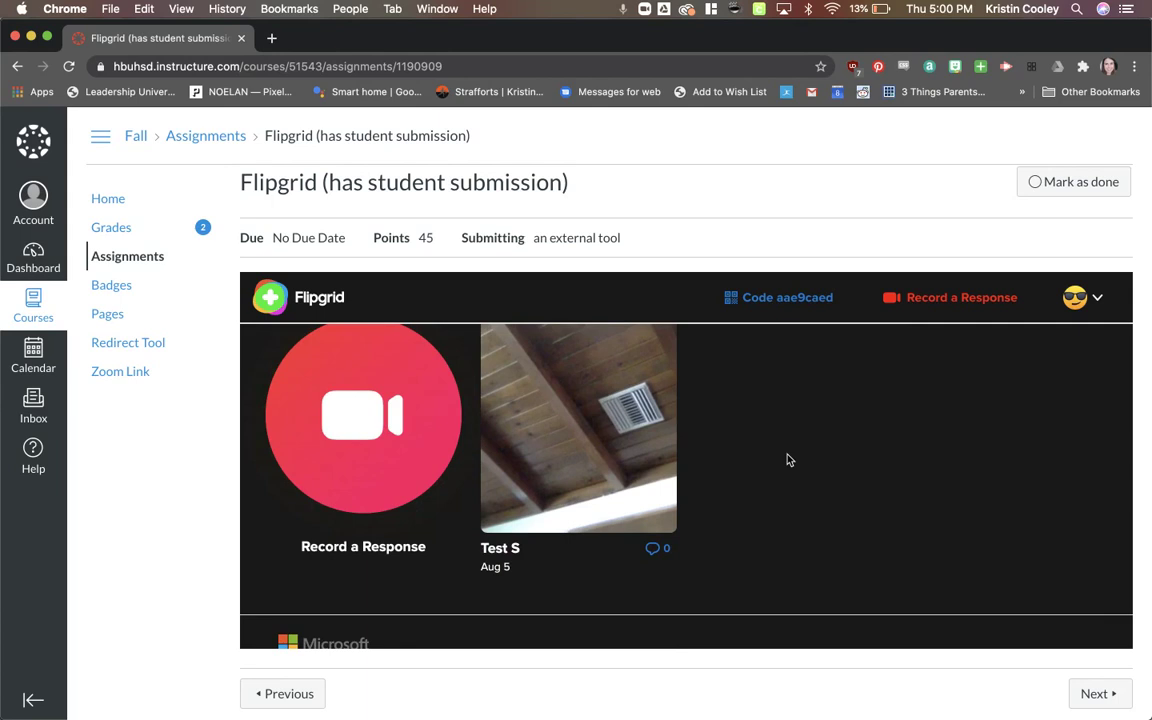
{"action": "scroll", "coordinate": [576, 477], "scroll_direction": "down", "scroll_amount": 1}
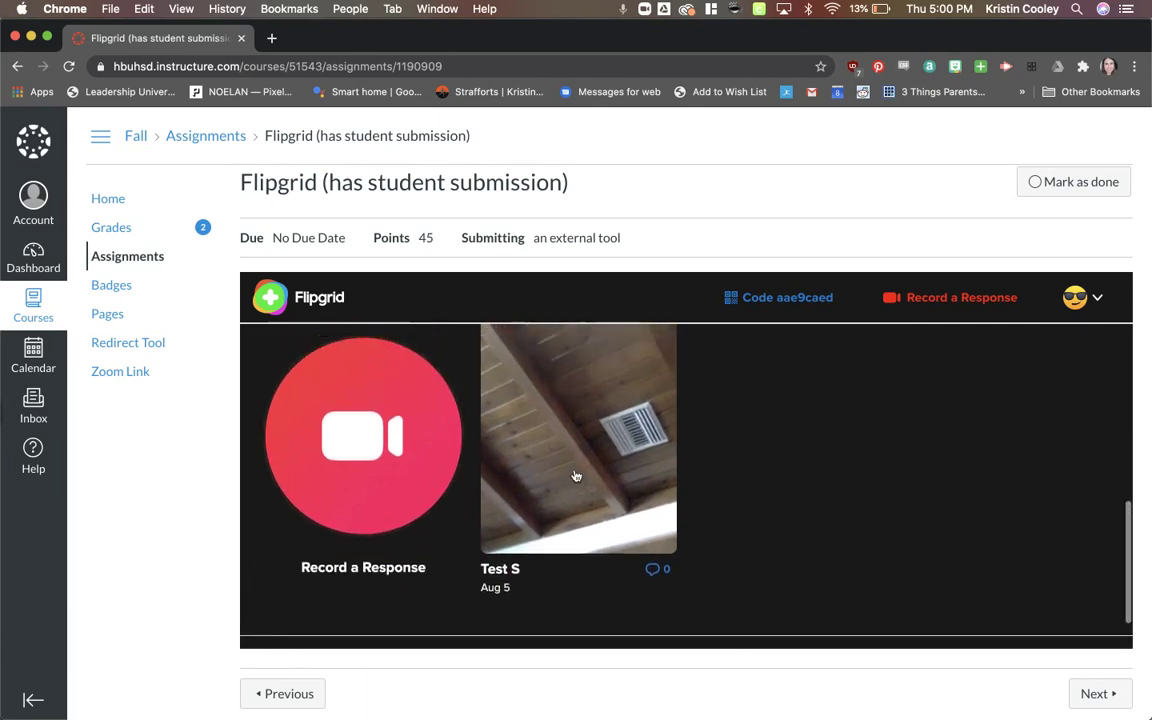
- Play the Test S video response and scroll down to its Comments and back
{"action": "left_click", "coordinate": [576, 473]}
{"action": "scroll", "coordinate": [608, 424], "scroll_direction": "down", "scroll_amount": 1}
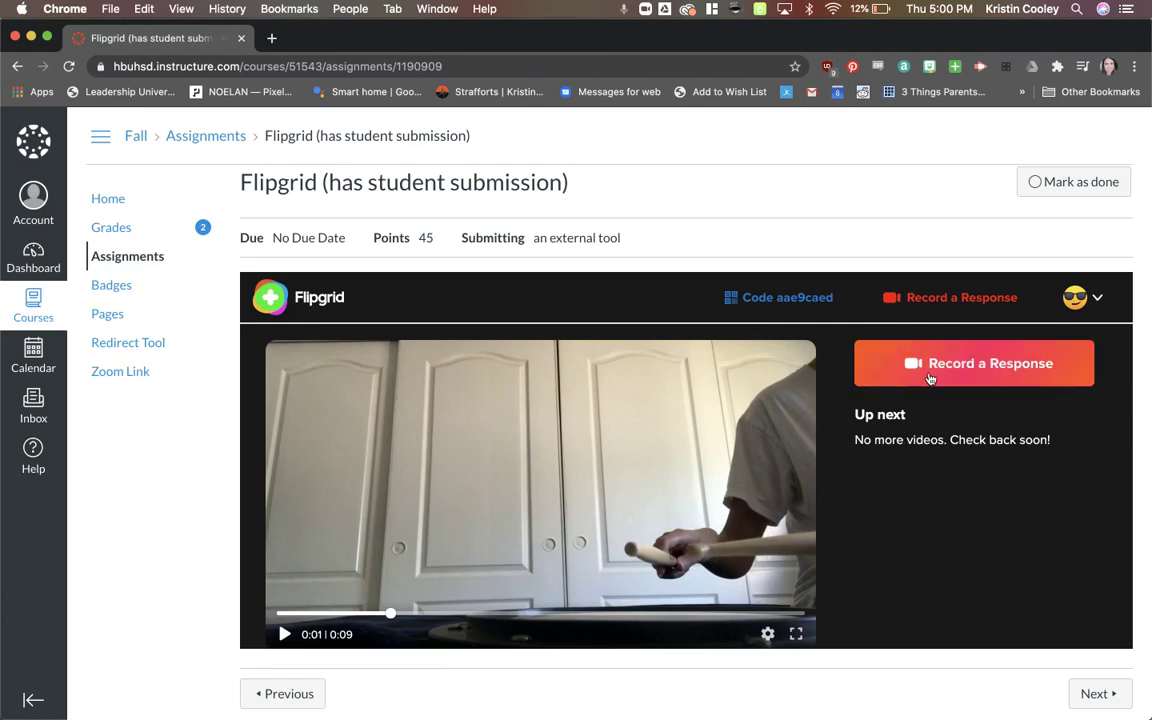
{"action": "scroll", "coordinate": [930, 378], "scroll_direction": "down", "scroll_amount": 5}
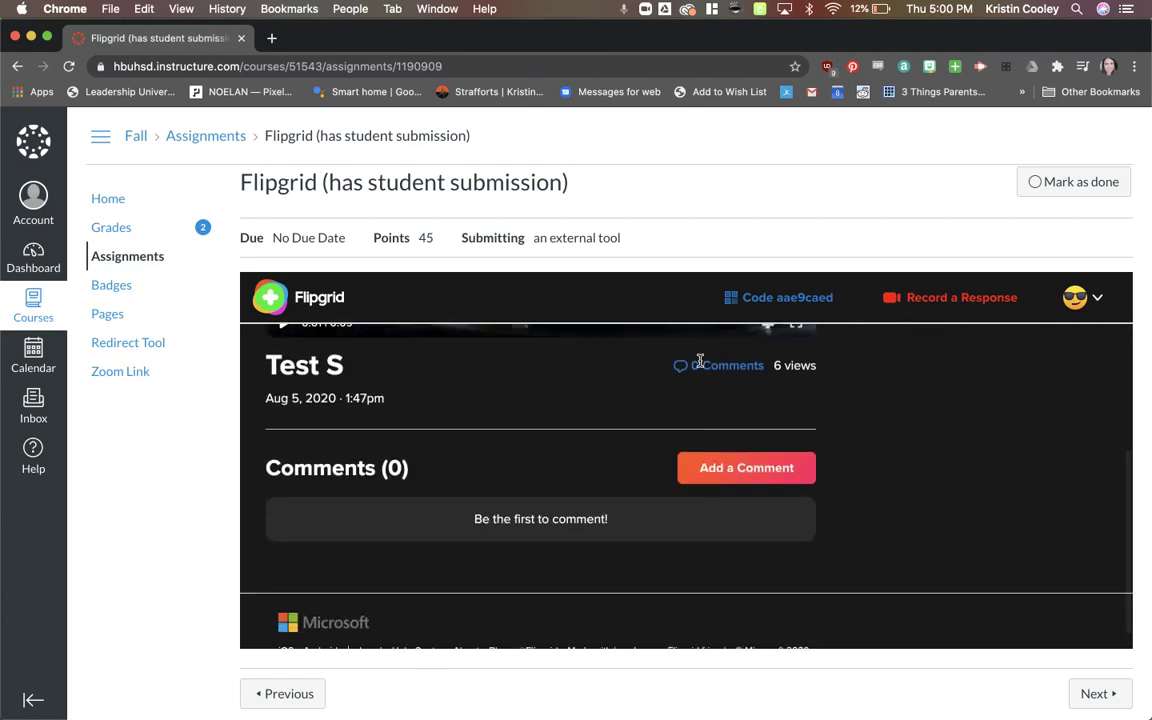
{"action": "scroll", "coordinate": [553, 514], "scroll_direction": "up", "scroll_amount": 5}
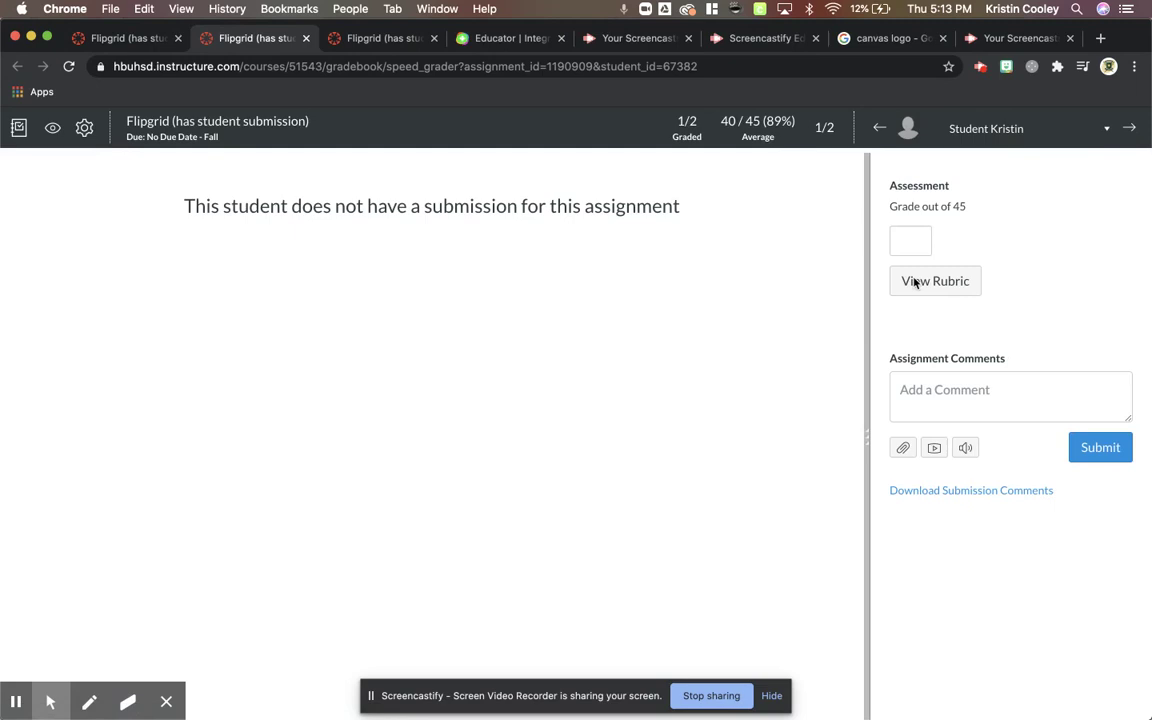
- Switch SpeedGrader to Test Student and scroll the rubric to its 40-point total
{"action": "left_click", "coordinate": [982, 130]}
{"action": "left_click", "coordinate": [987, 207]}
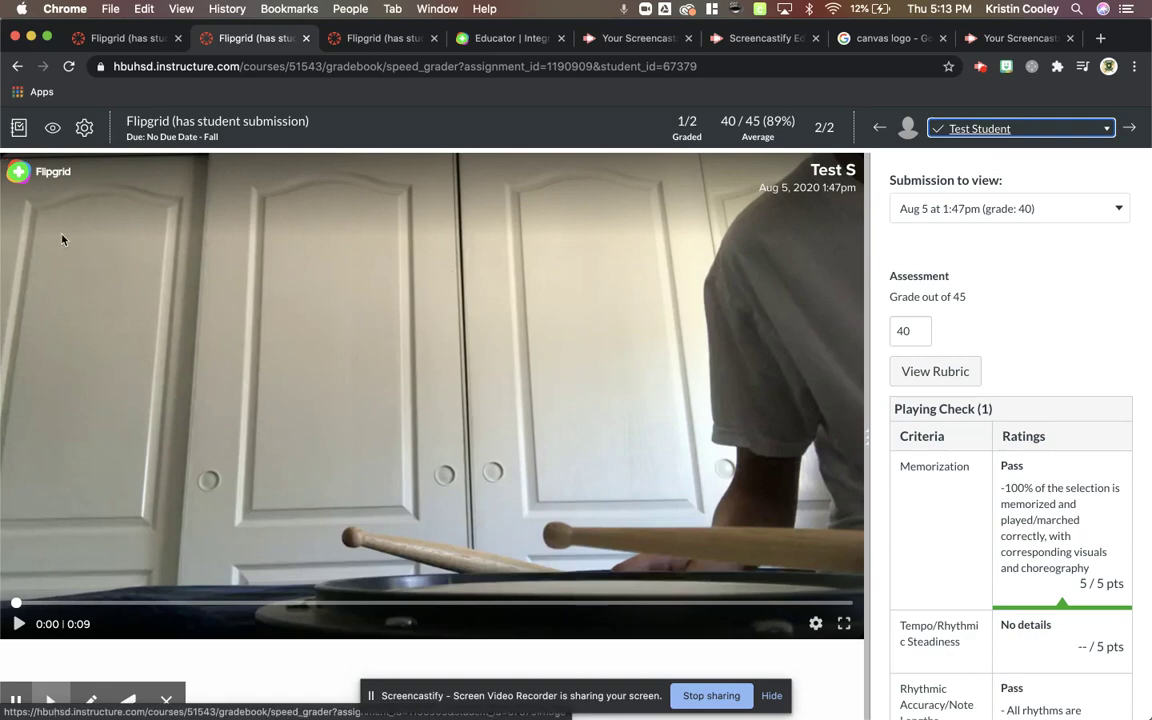
{"action": "scroll", "coordinate": [1031, 424], "scroll_direction": "down", "scroll_amount": 2}
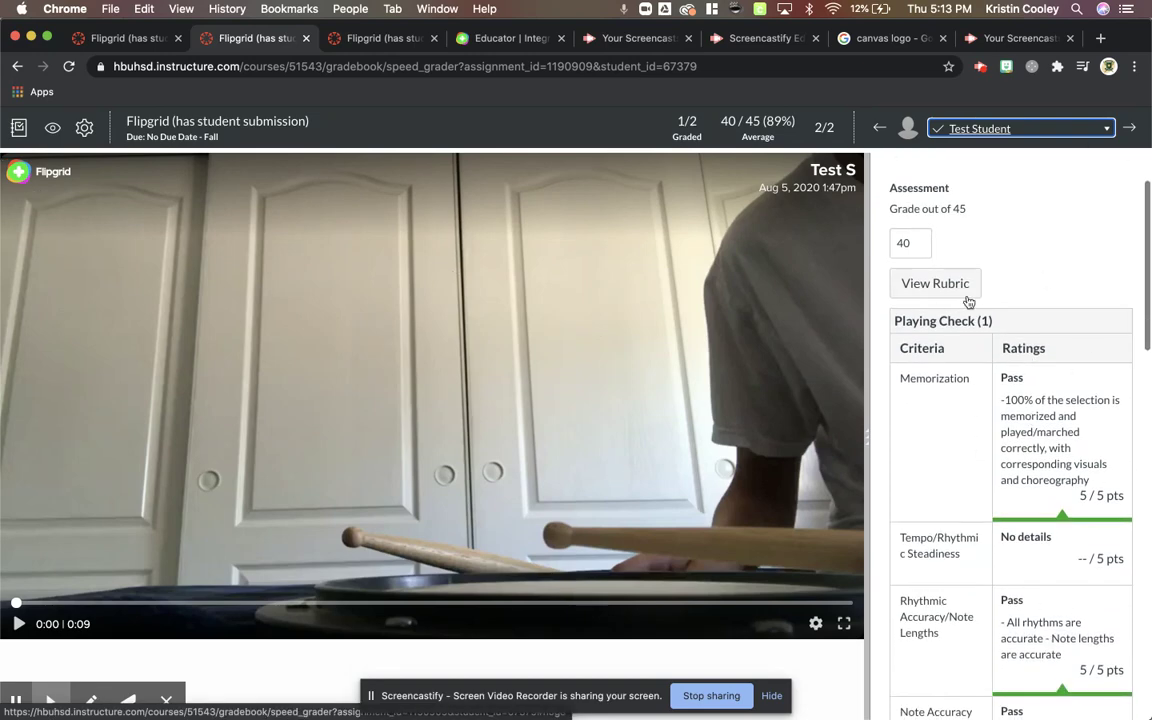
{"action": "scroll", "coordinate": [968, 302], "scroll_direction": "down", "scroll_amount": 10}
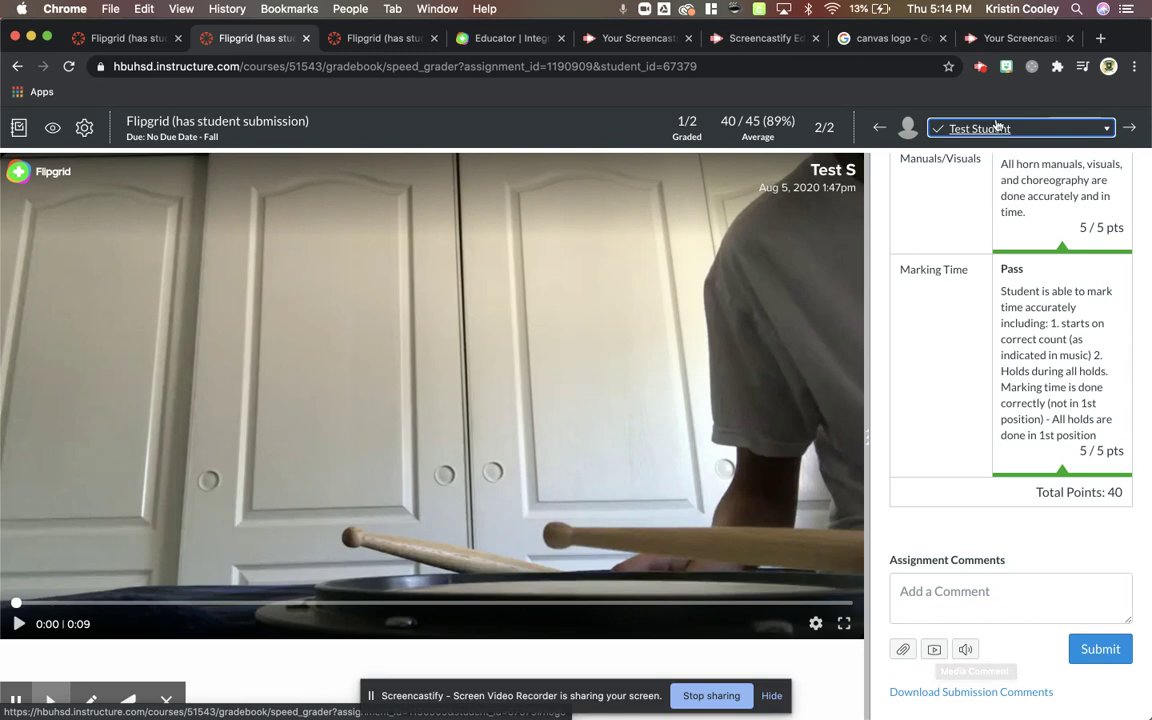
{"action": "left_click", "coordinate": [980, 67]}
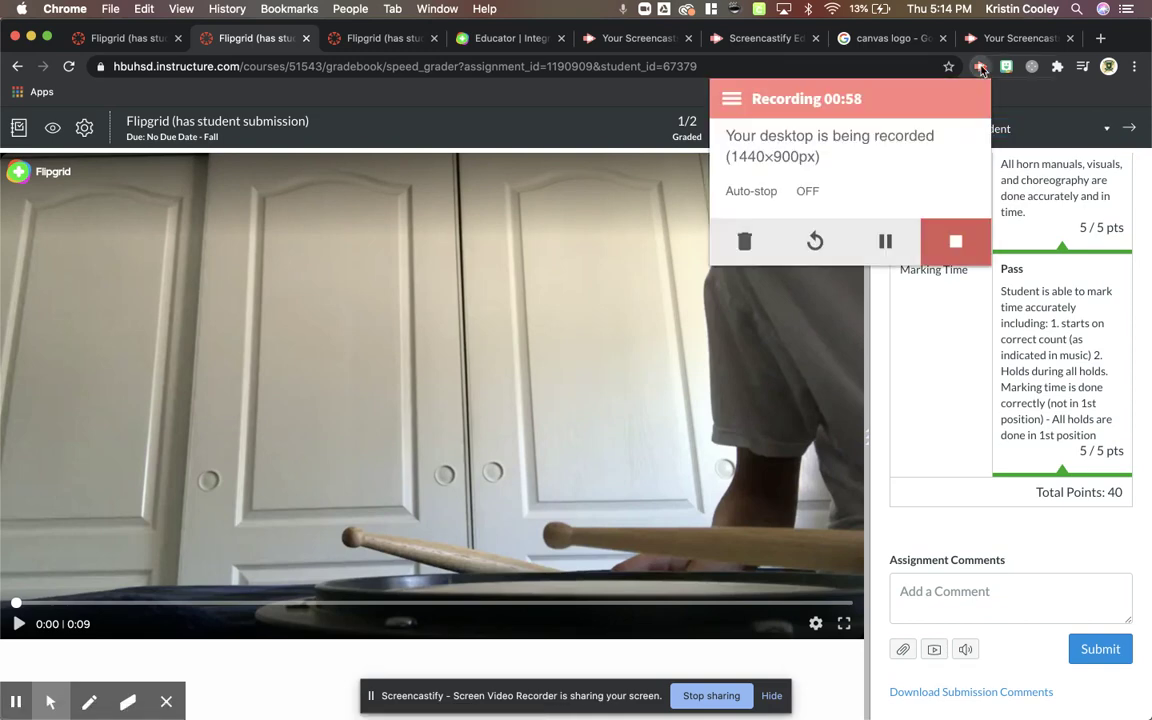